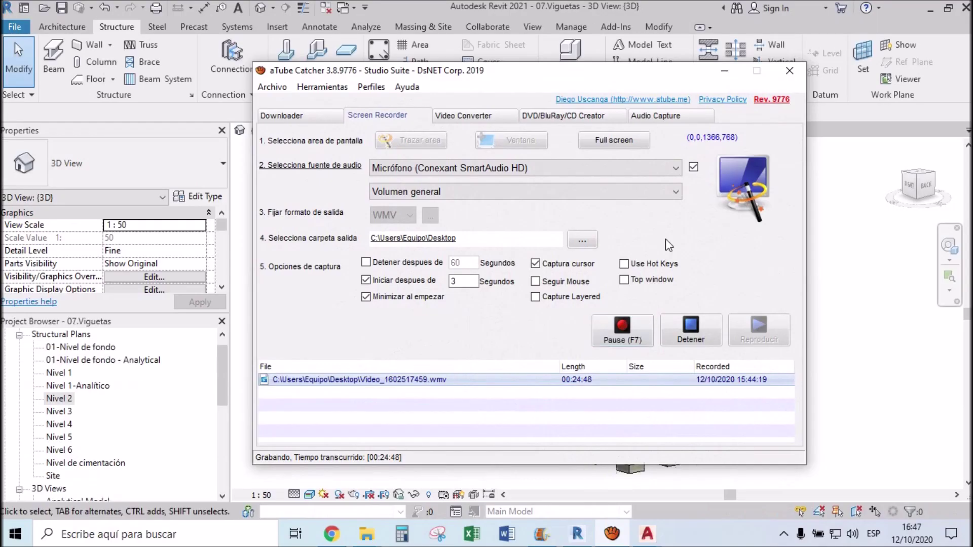
- Minimize the aTube Catcher recorder so the Revit 3D building model shows
left_click(729, 70)
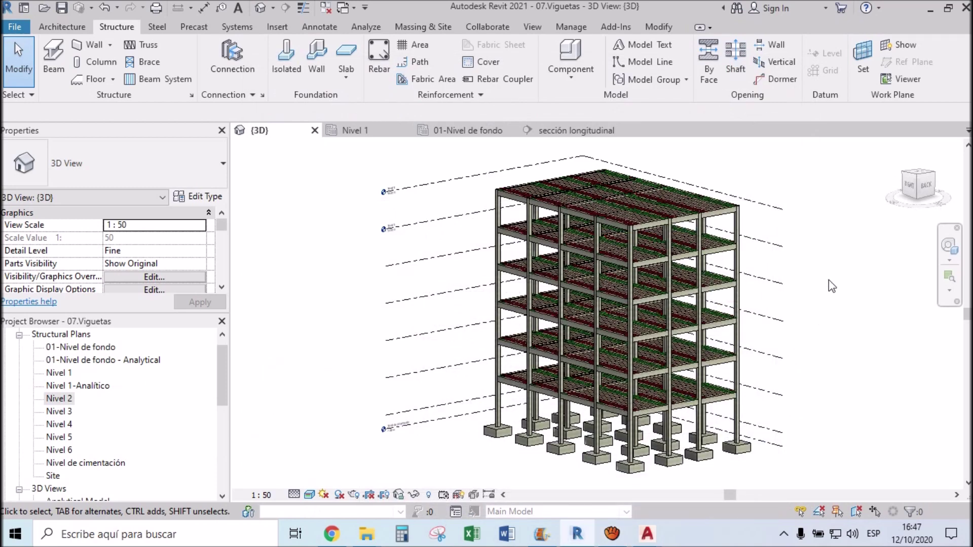
- Orbit and zoom the 3D frame to inspect the slabs and the hatched roof slab
scroll(636, 218, "up", 3)
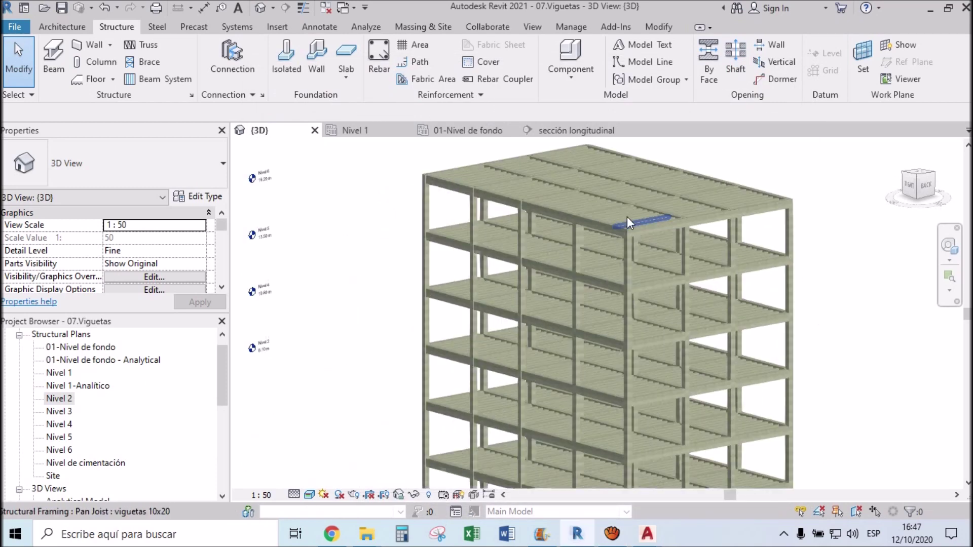
mouse_move(621, 215)
middle_mouse_down("shift")
mouse_move(621, 250)
mouse_move(636, 271)
middle_mouse_up("shift")
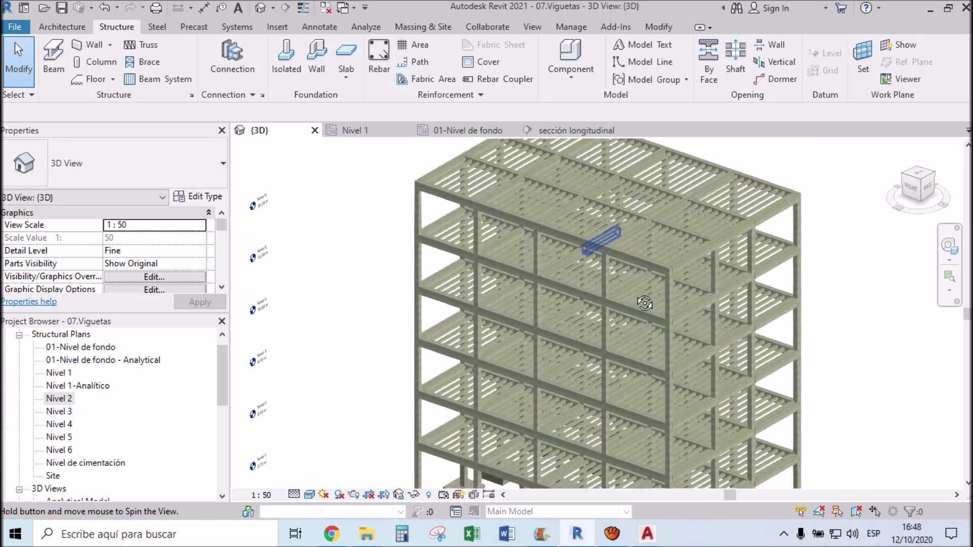
middle_click_drag(805, 165, 769, 221)
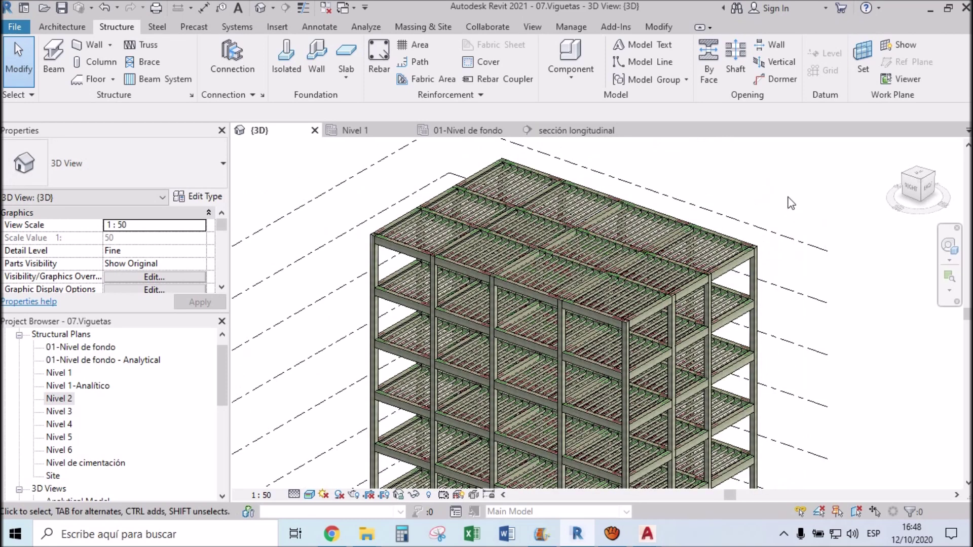
mouse_move(599, 321)
middle_mouse_down("shift")
mouse_move(583, 315)
mouse_move(577, 242)
mouse_move(593, 264)
middle_mouse_up("shift")
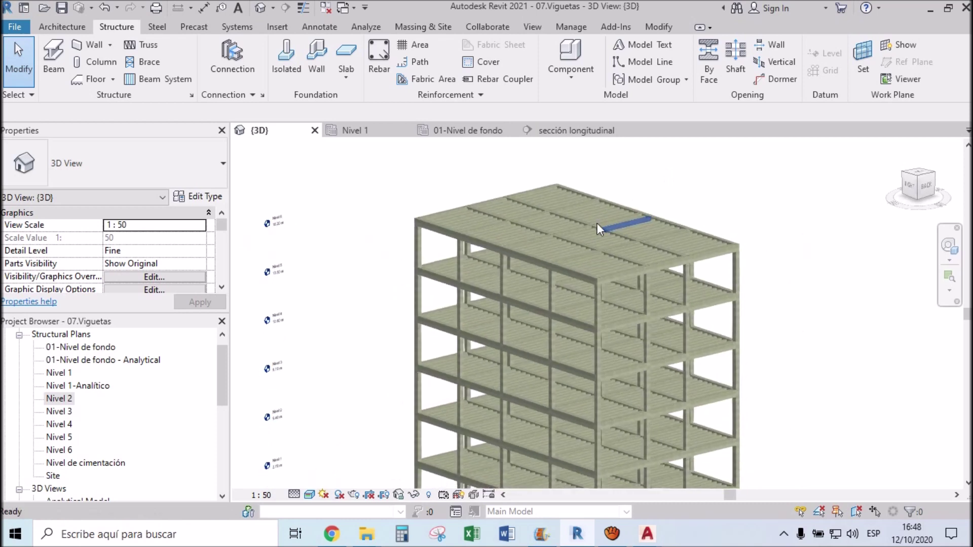
mouse_move(589, 237)
middle_mouse_down("shift")
mouse_move(666, 286)
mouse_move(636, 250)
middle_mouse_up("shift")
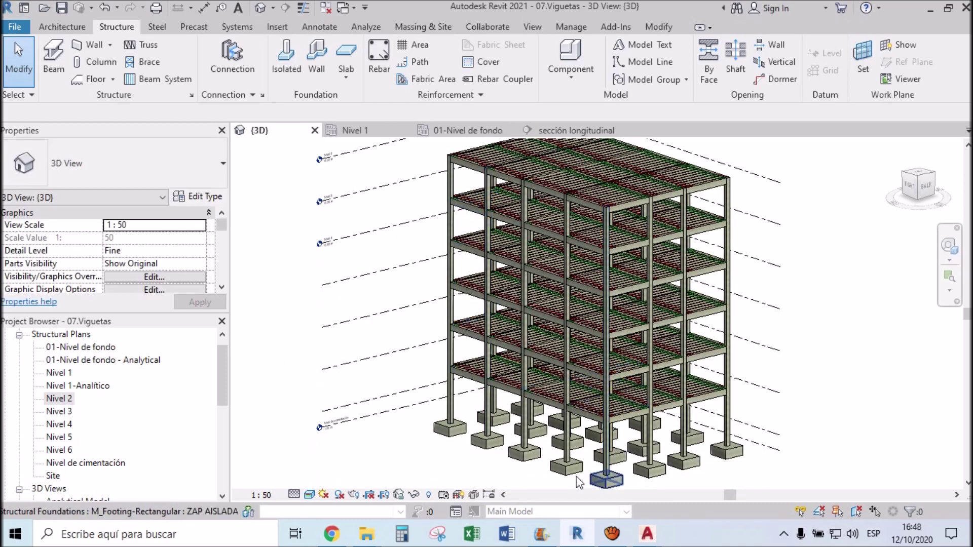
scroll(600, 474, "up", 2)
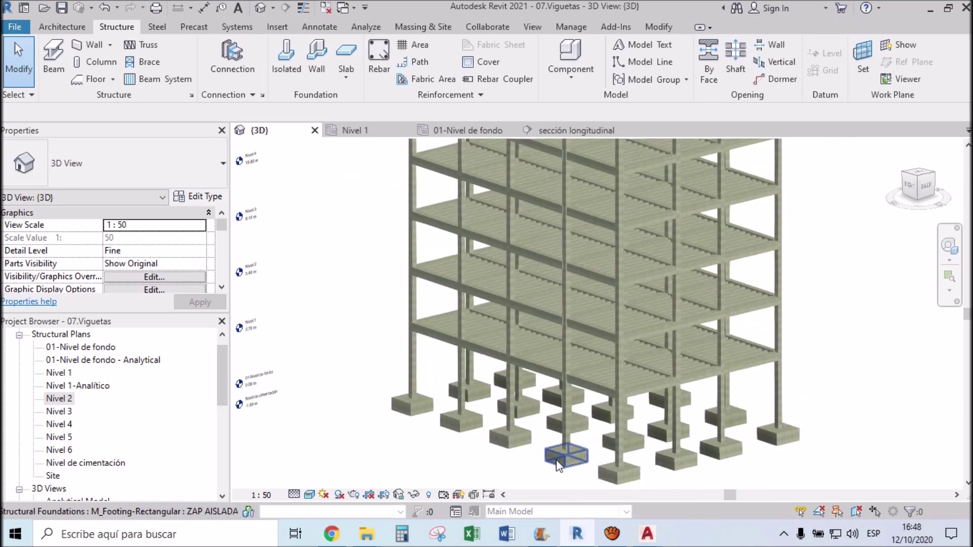
middle_click_drag(548, 232, 559, 315)
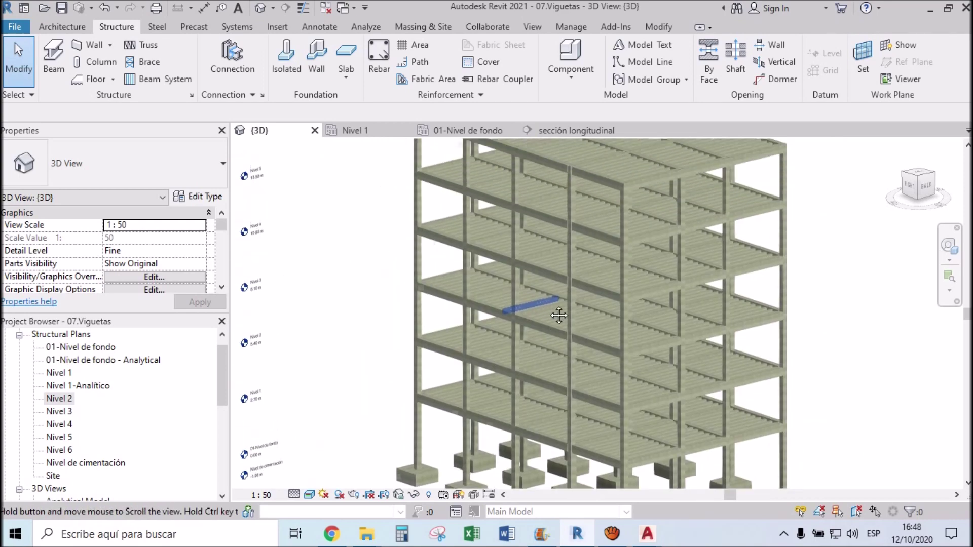
middle_click_drag(576, 170, 570, 272)
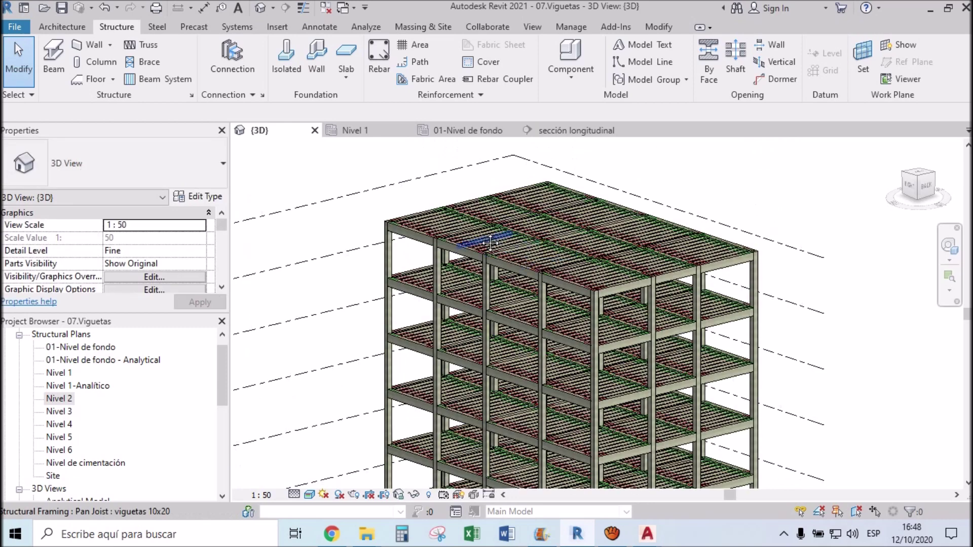
scroll(458, 220, "up", 2)
middle_click_drag(458, 220, 523, 187)
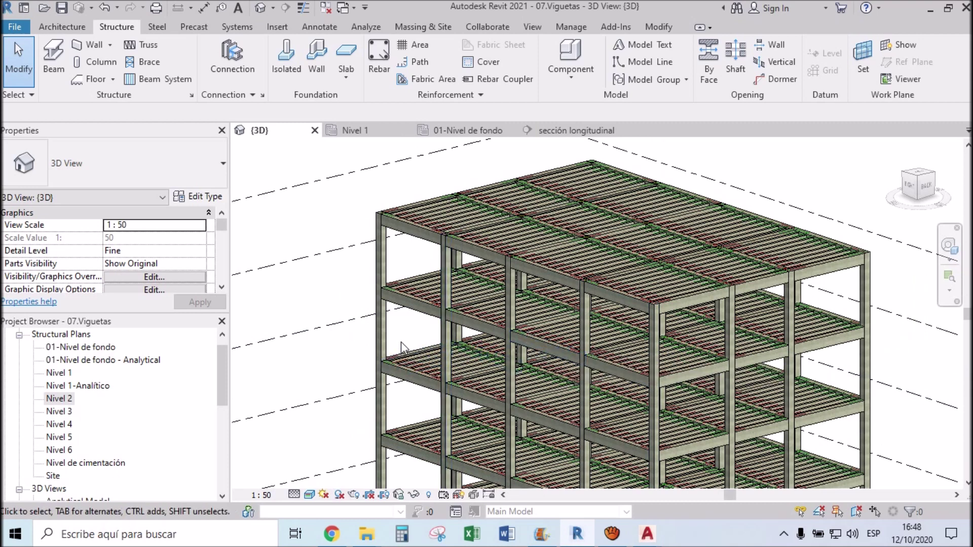
- Orbit to a side-elevation angle, zoom in, then open the Nivel 1 structural plan
mouse_move(429, 368)
middle_mouse_down("shift")
mouse_move(492, 255)
mouse_move(655, 388)
mouse_move(420, 324)
mouse_move(420, 304)
middle_mouse_up("shift")
scroll(416, 211, "up", 3)
scroll(422, 210, "up", 2)
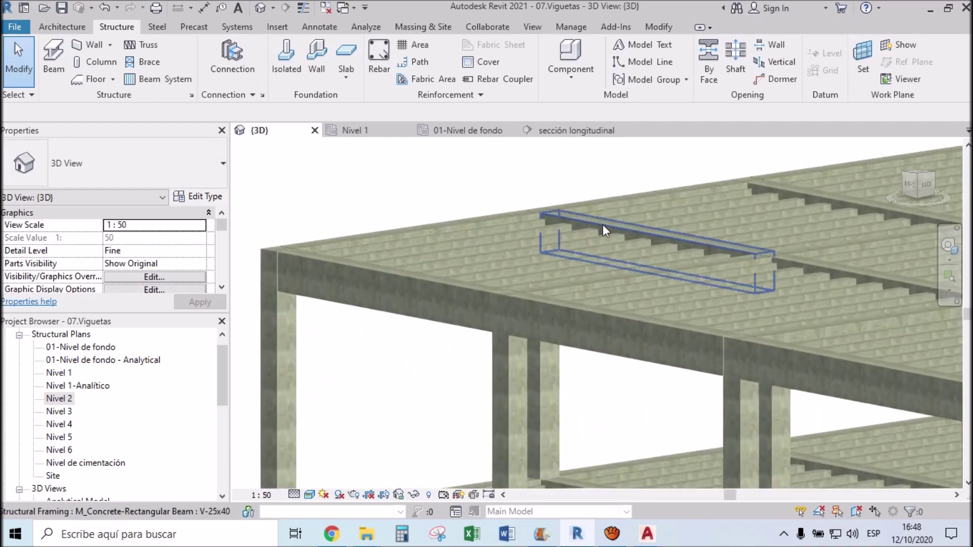
scroll(603, 224, "up", 2)
scroll(568, 229, "up", 2)
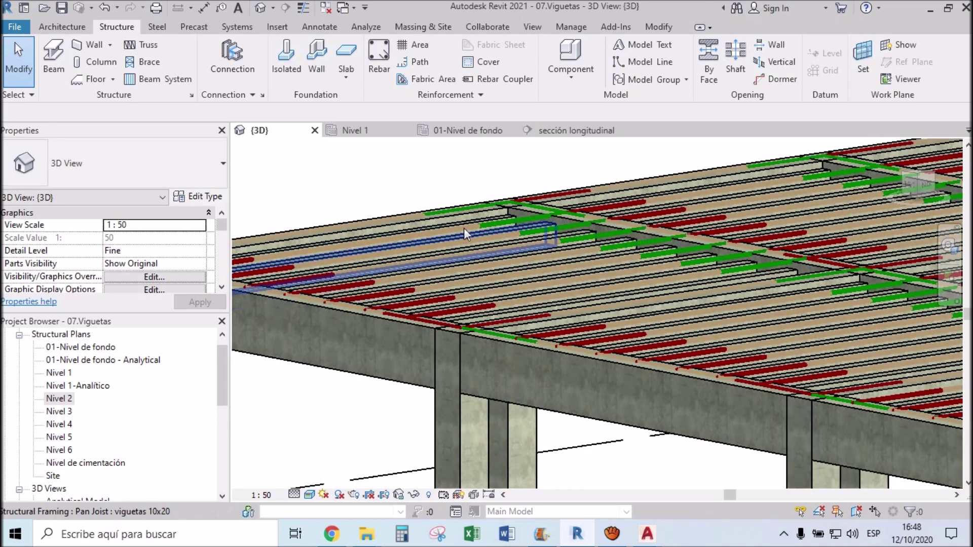
scroll(458, 229, "down", 3)
left_click(365, 131)
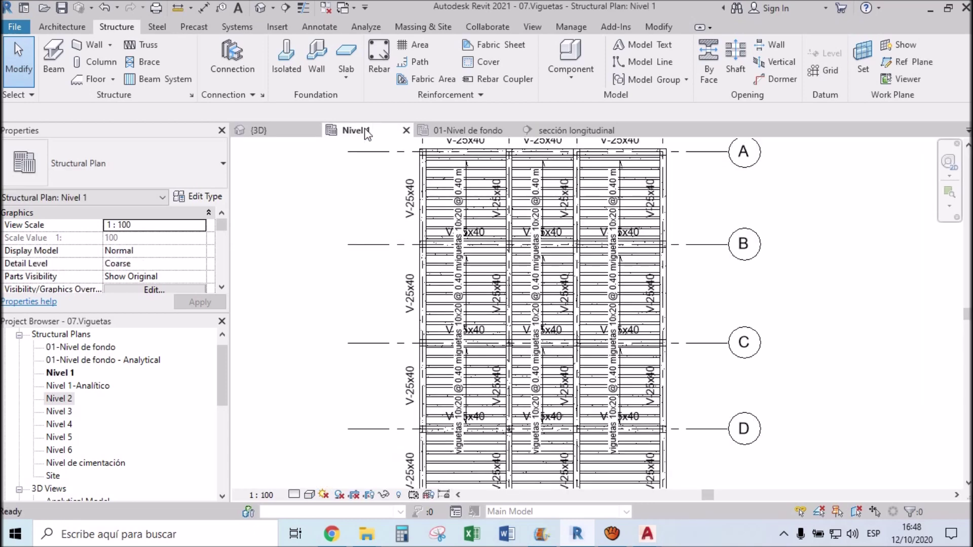
- Start a Floor: Structural on Nivel 1 with the Generic 300mm type
middle_click_drag(499, 221, 508, 316)
scroll(461, 266, "up", 2)
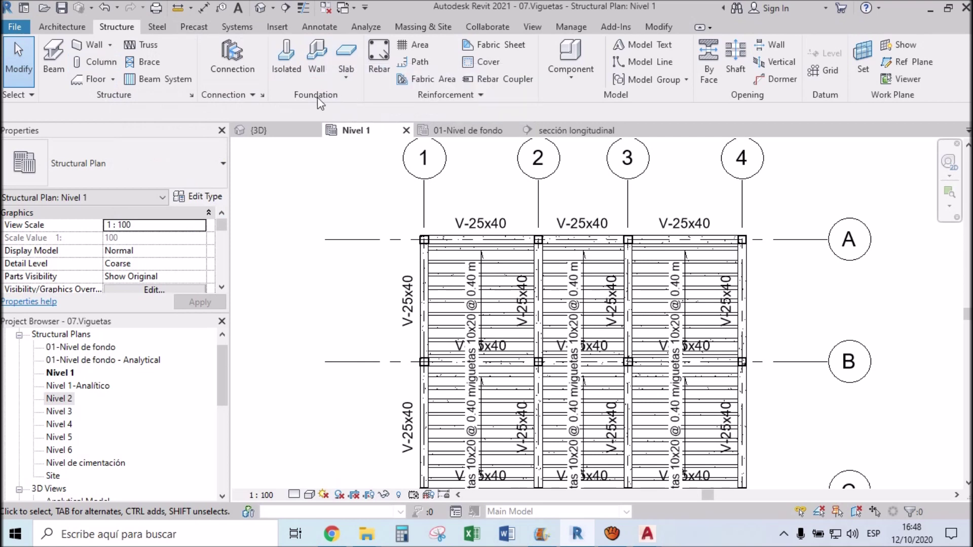
left_click(113, 79)
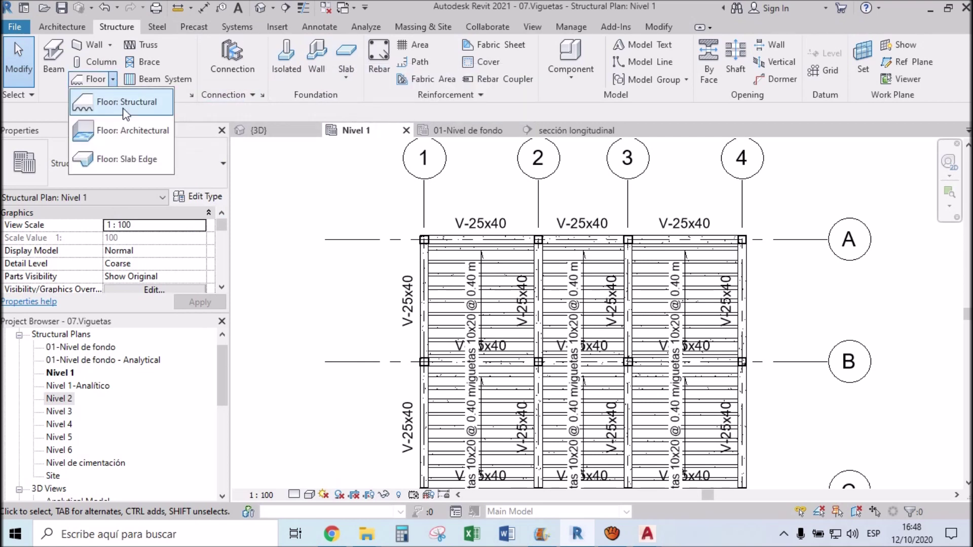
left_click(122, 106)
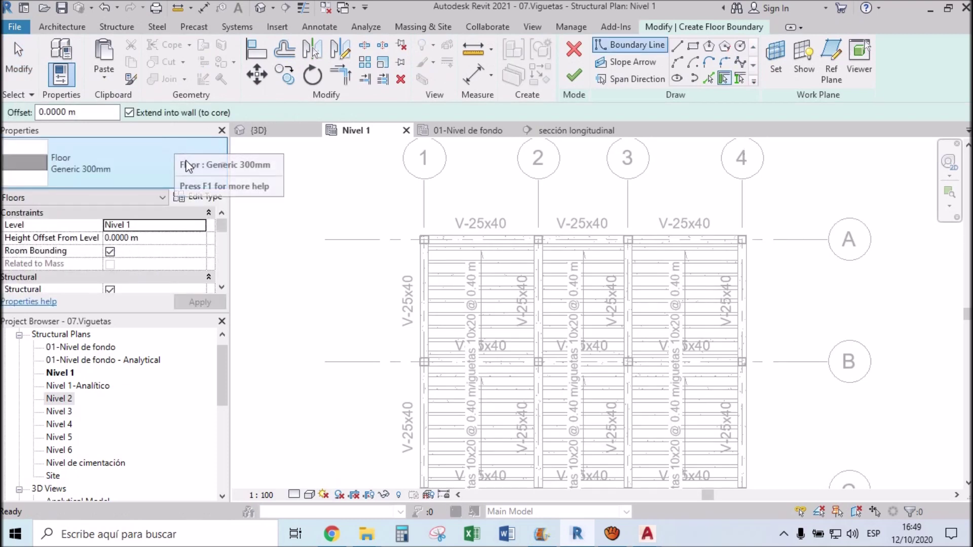
left_click(142, 168)
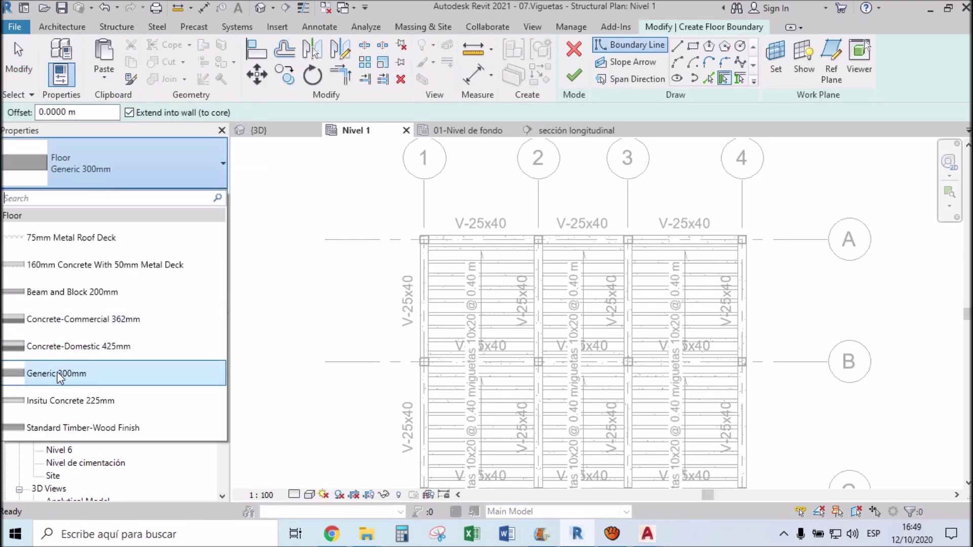
left_click(57, 372)
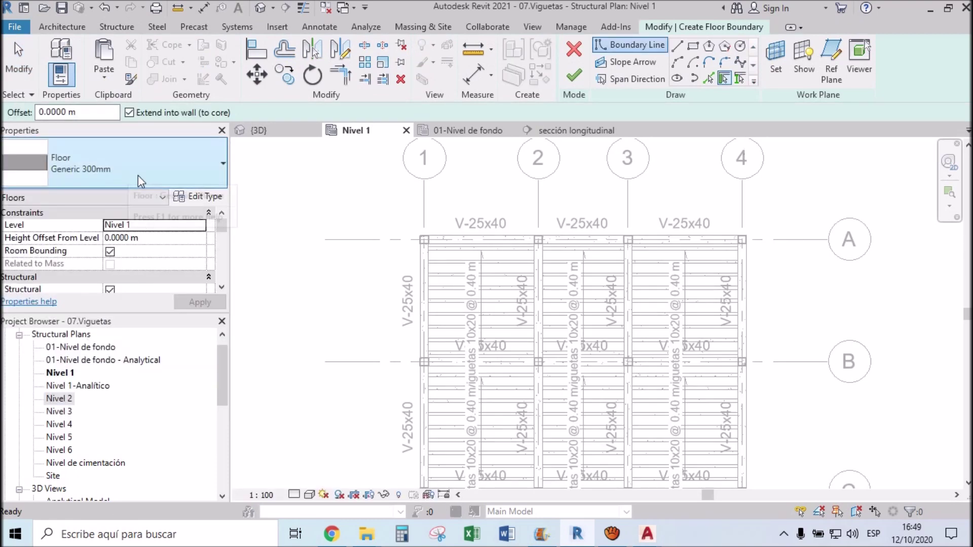
- Duplicate the floor type as 'losa 5 cm' with a 0.05 m structure layer
left_click(213, 200)
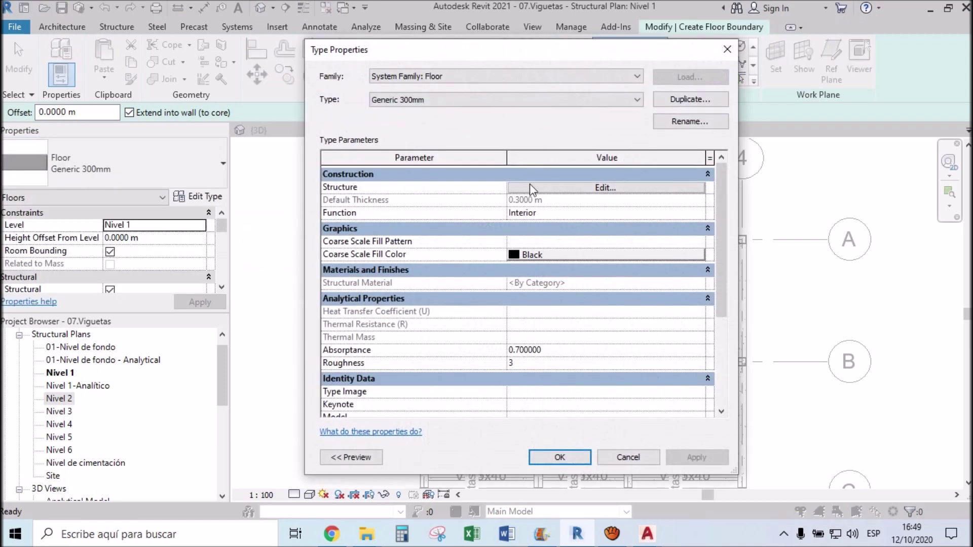
left_click(685, 100)
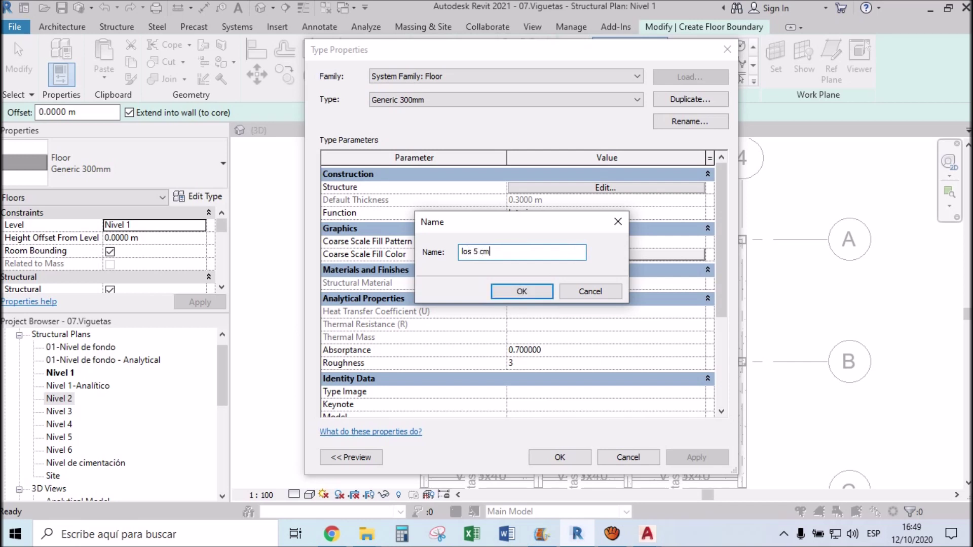
left_click(510, 293)
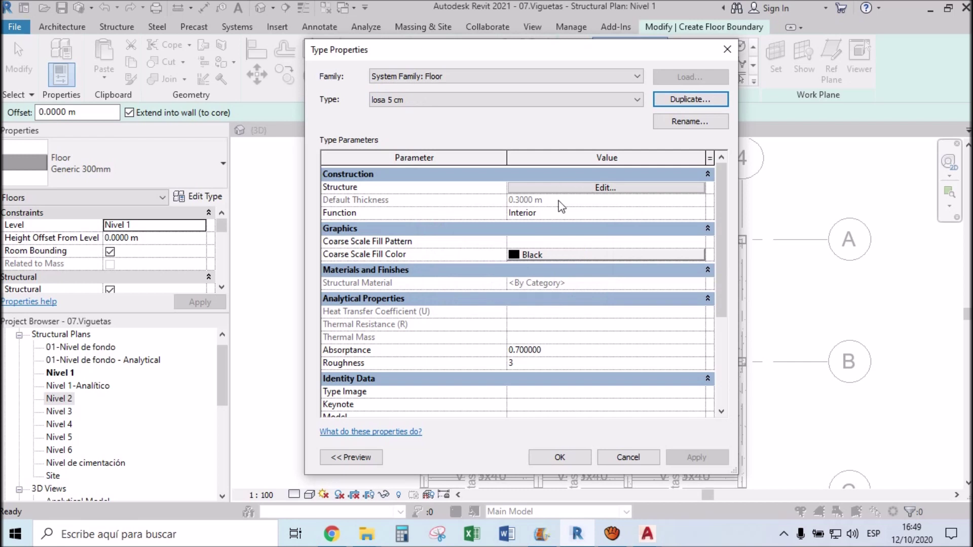
left_click(596, 189)
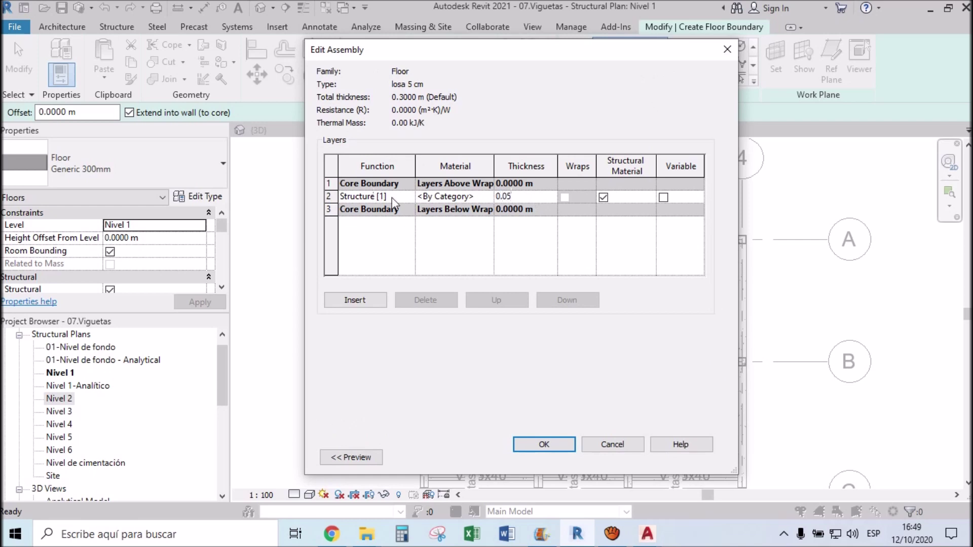
left_click(543, 444)
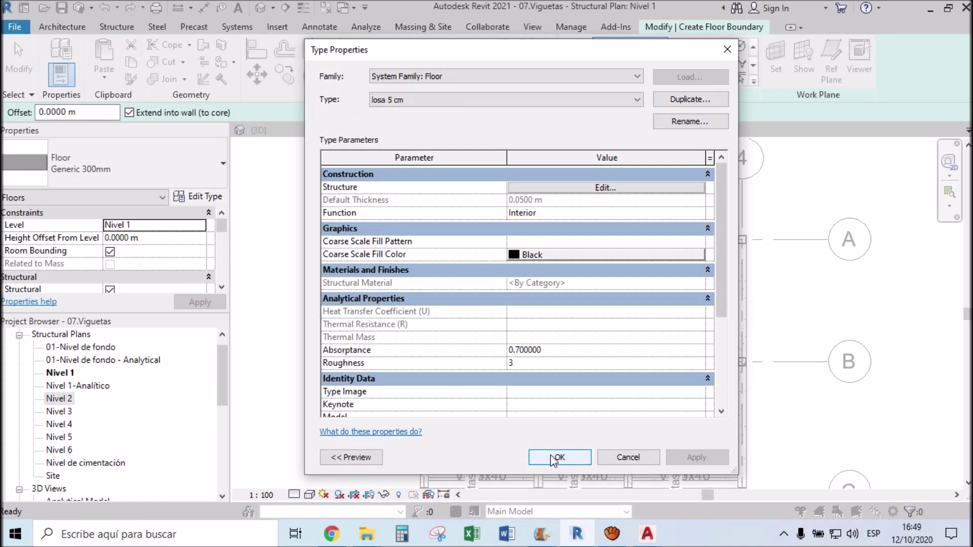
left_click(550, 455)
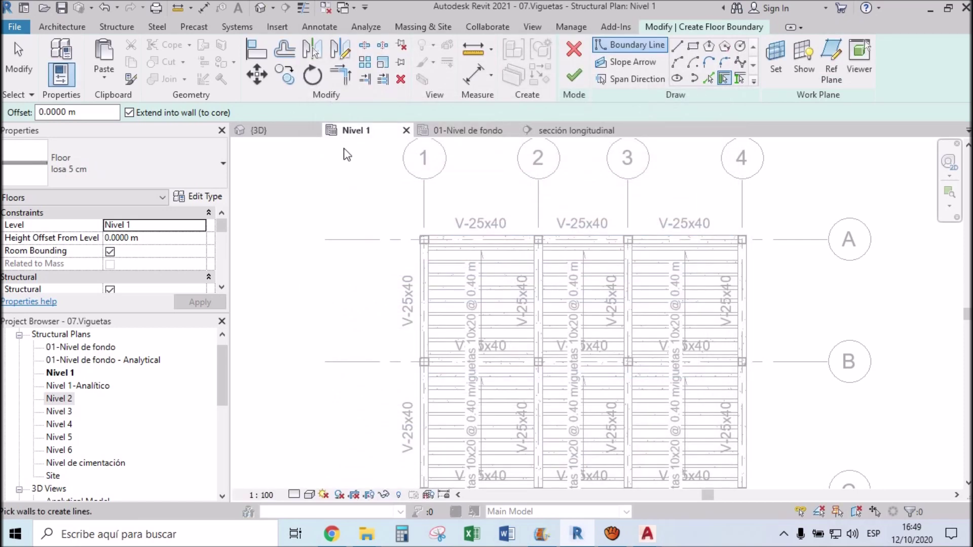
- Recentre the Nivel 1 plan on the slab grid and switch to Pick Supports
scroll(347, 154, "down", 2)
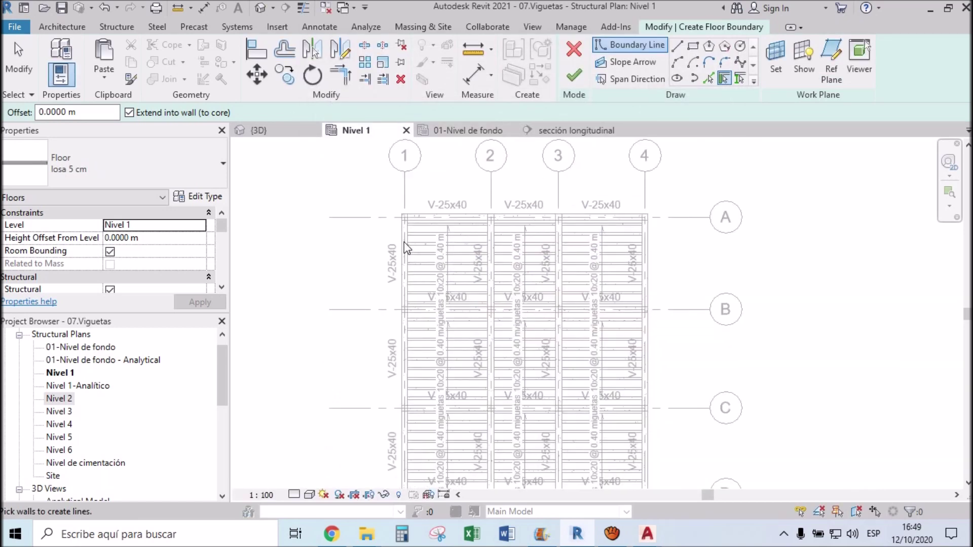
middle_click_drag(502, 322, 535, 278)
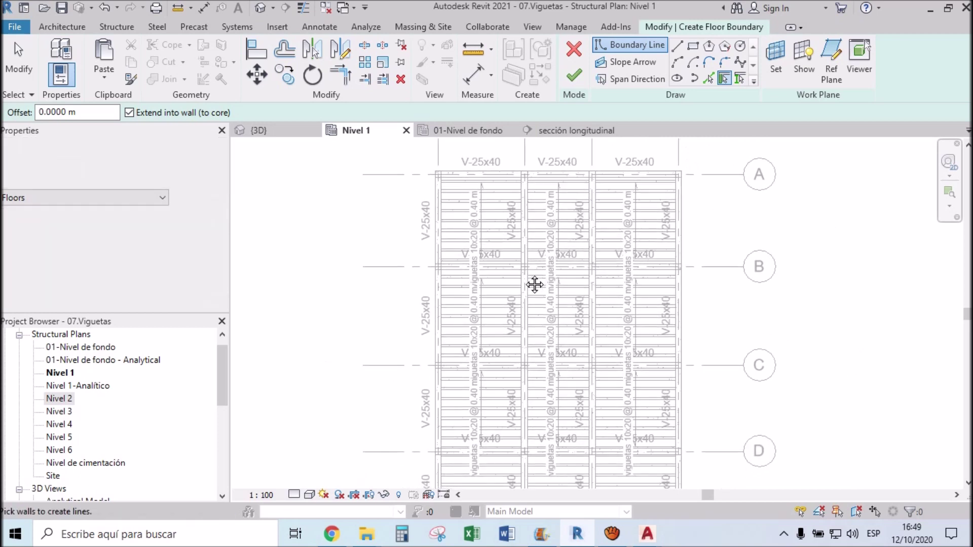
middle_click_drag(483, 177, 486, 185)
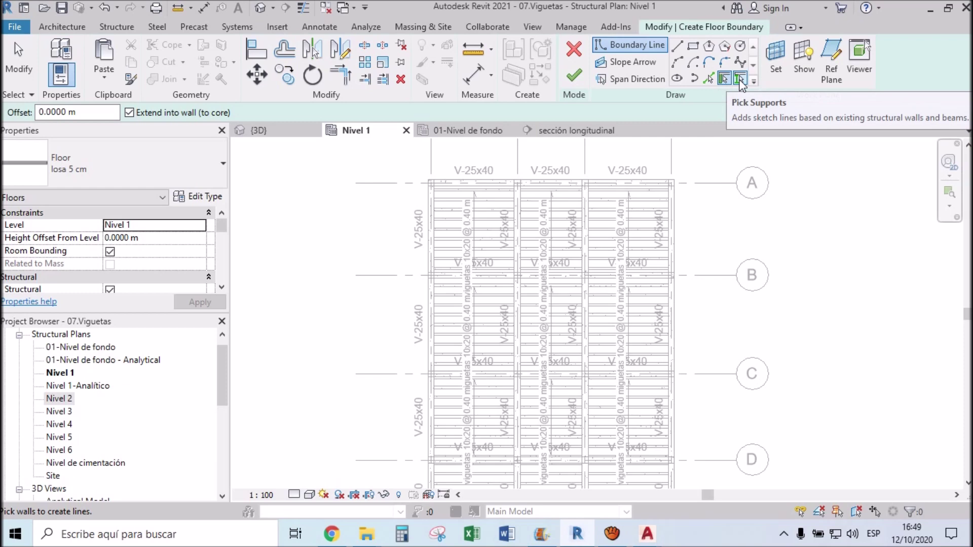
left_click(739, 78)
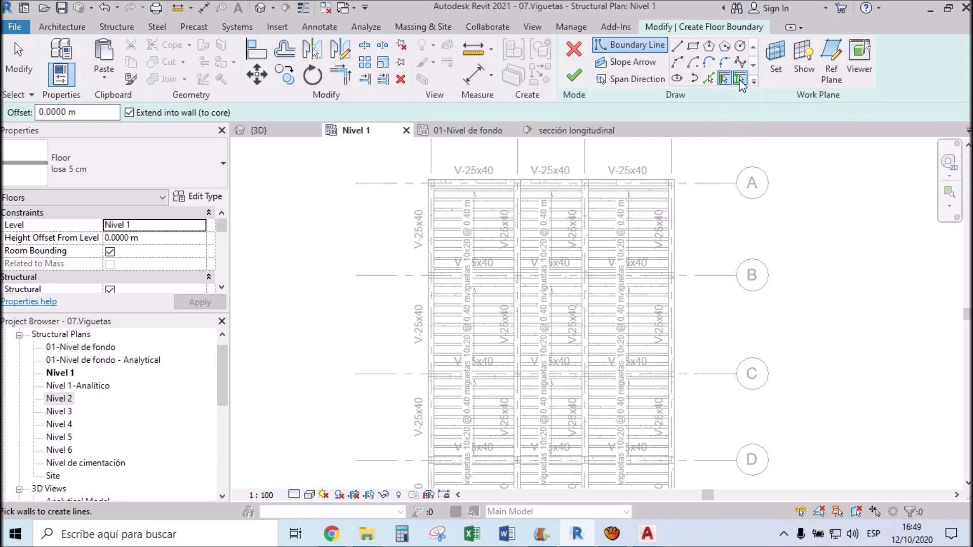
scroll(448, 186, "up", 1)
scroll(448, 187, "up", 2)
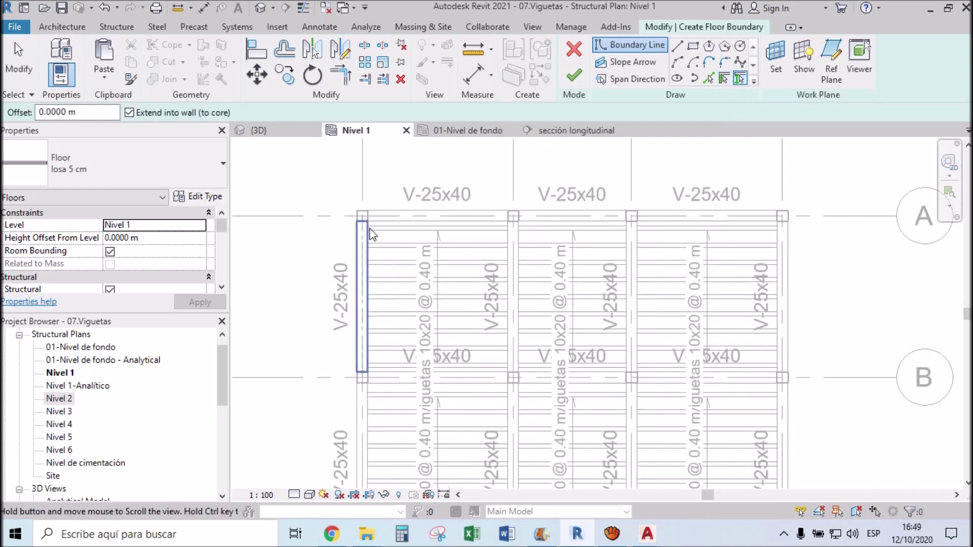
middle_click_drag(433, 195, 369, 228)
- Pick the left, top and right V-25x40 beams as boundary lines, then pan to check them
left_click(361, 284)
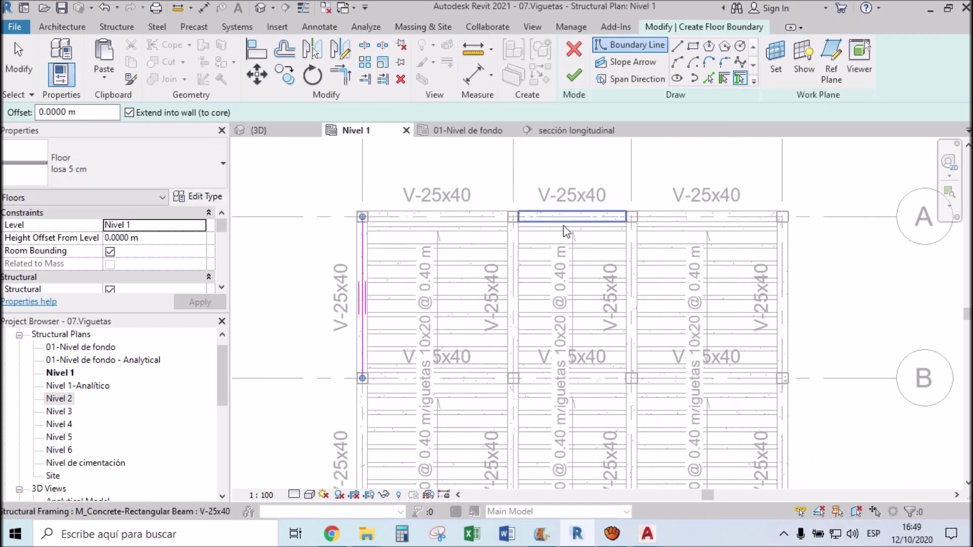
left_click(588, 216)
left_click(782, 294)
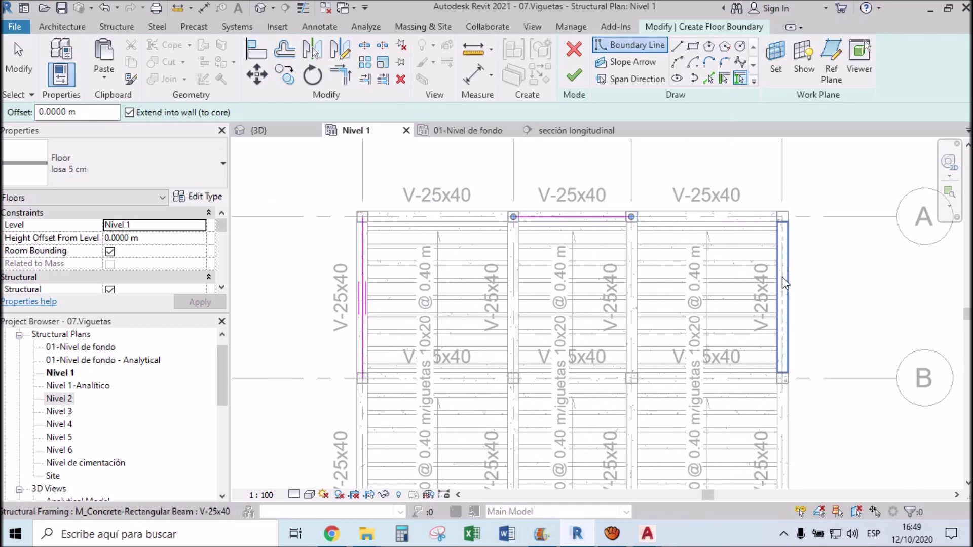
scroll(783, 277, "down", 1)
scroll(768, 335, "down", 1)
middle_click_drag(768, 335, 748, 228)
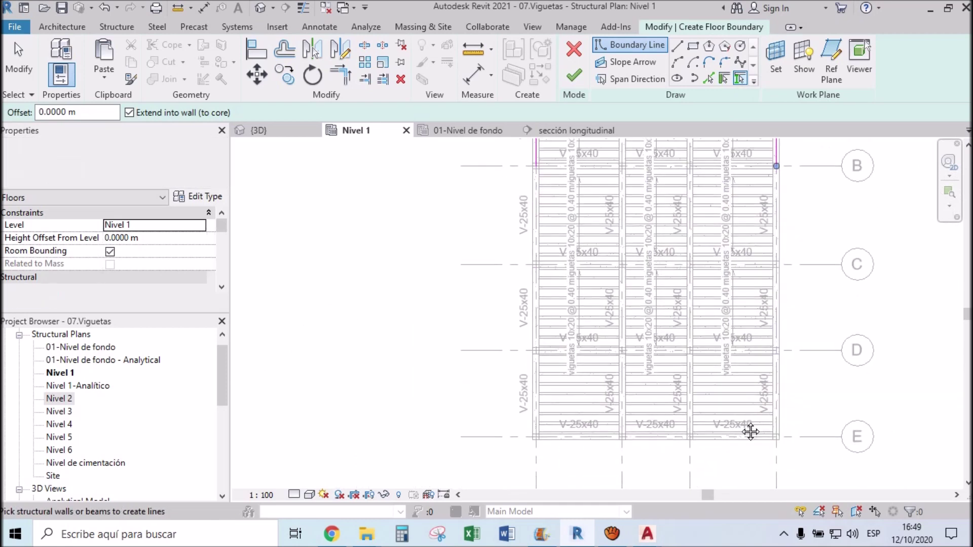
middle_click_drag(668, 295, 635, 346)
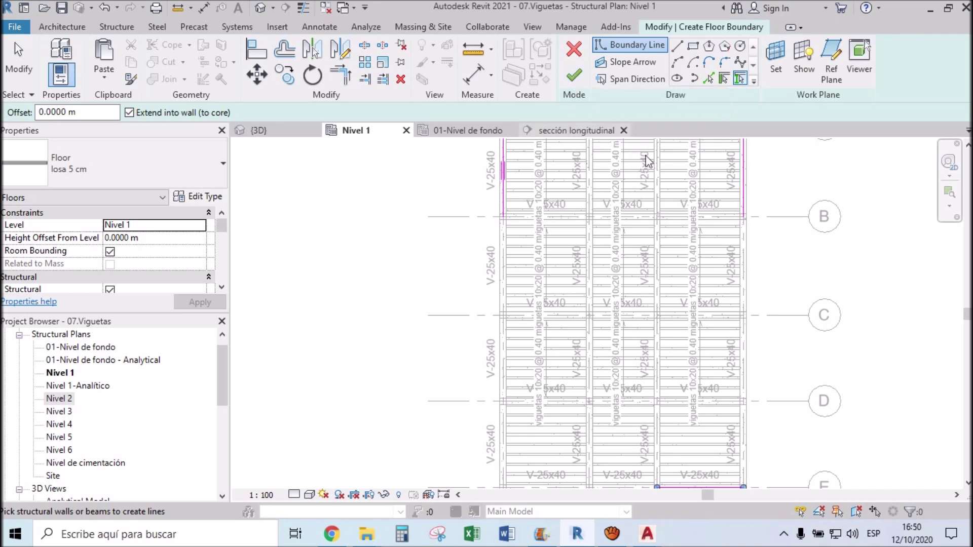
middle_click_drag(681, 226, 629, 273)
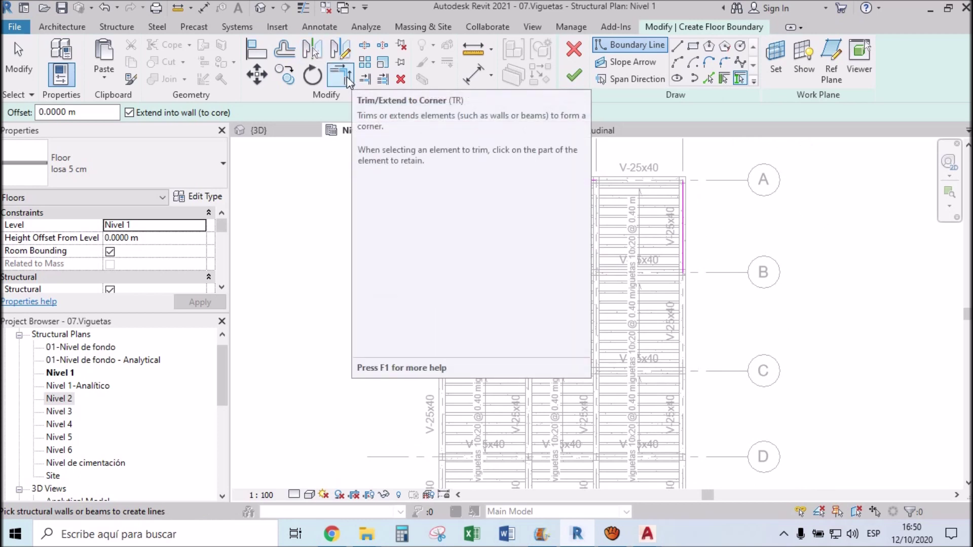
- Trim/Extend the boundary lines to close the top-left and bottom-right corners
left_click(346, 77)
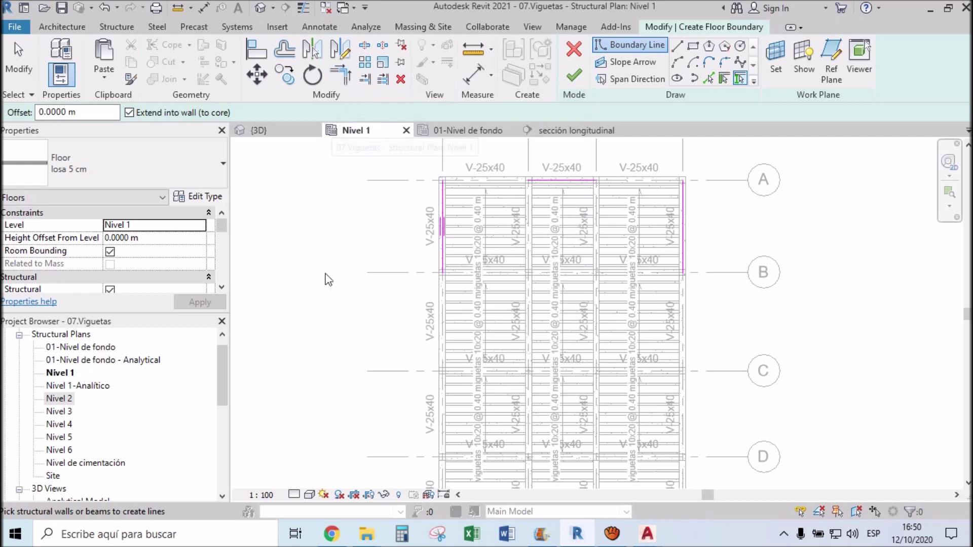
left_click(442, 218)
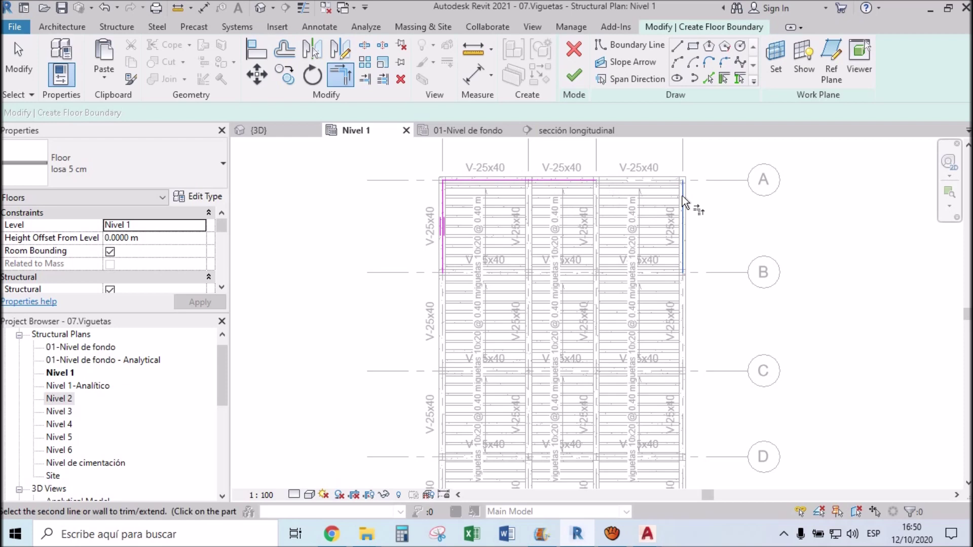
left_click(598, 182)
scroll(695, 144, "down", 2)
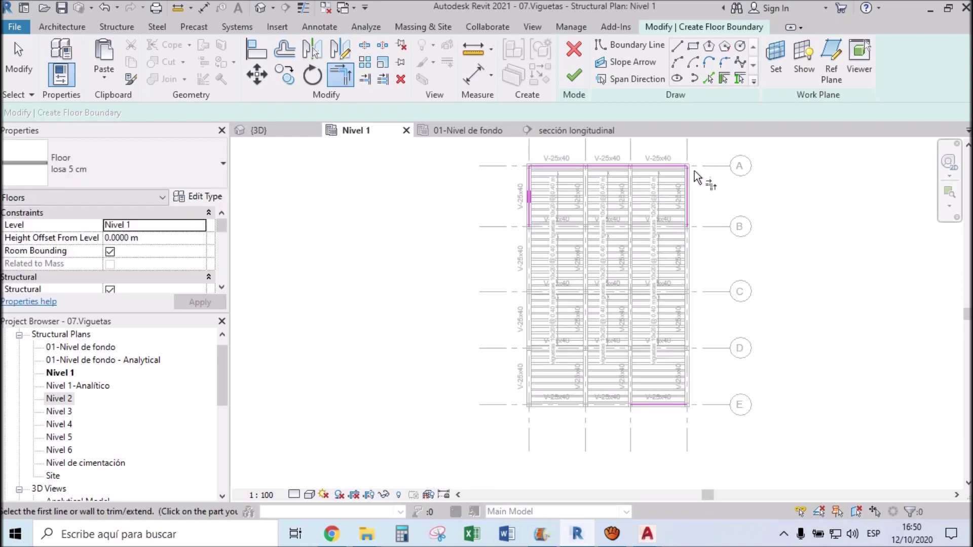
left_click(687, 213)
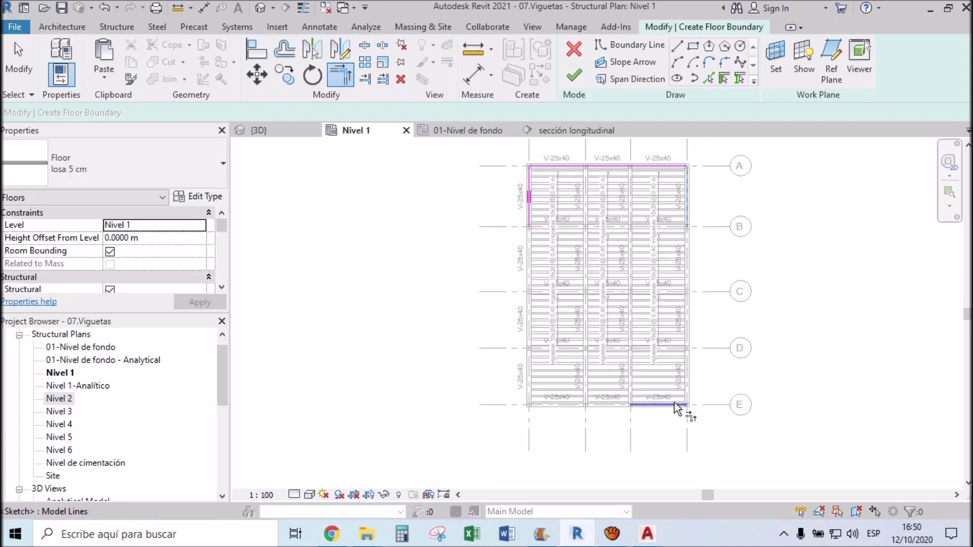
left_click(670, 406)
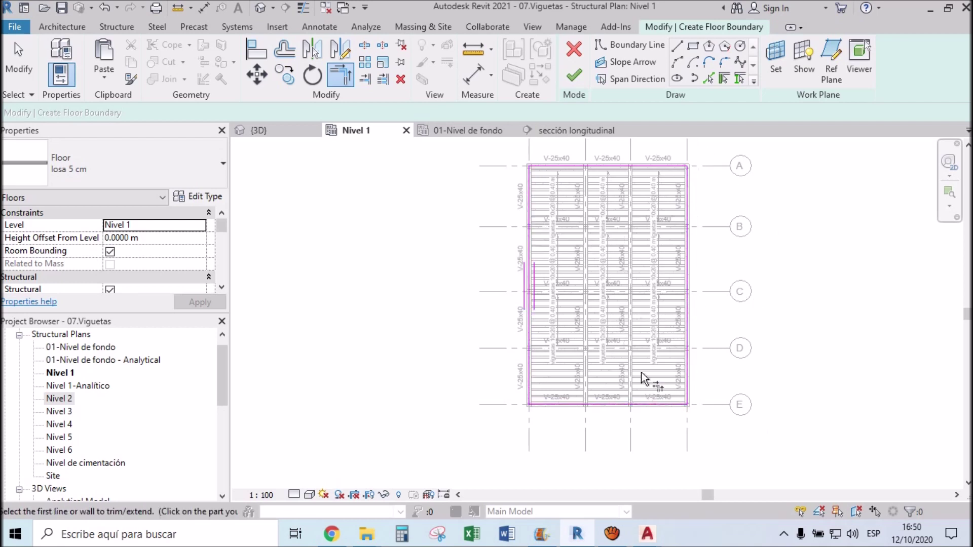
- Finish the losa 5 cm floor sketch, deselect the slab and view it in 3D
left_click(574, 78)
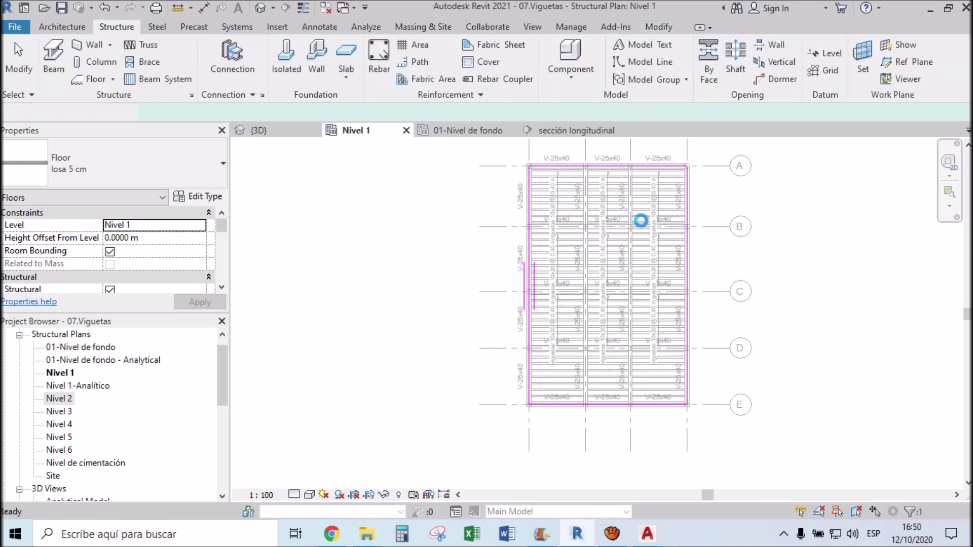
left_click(482, 203)
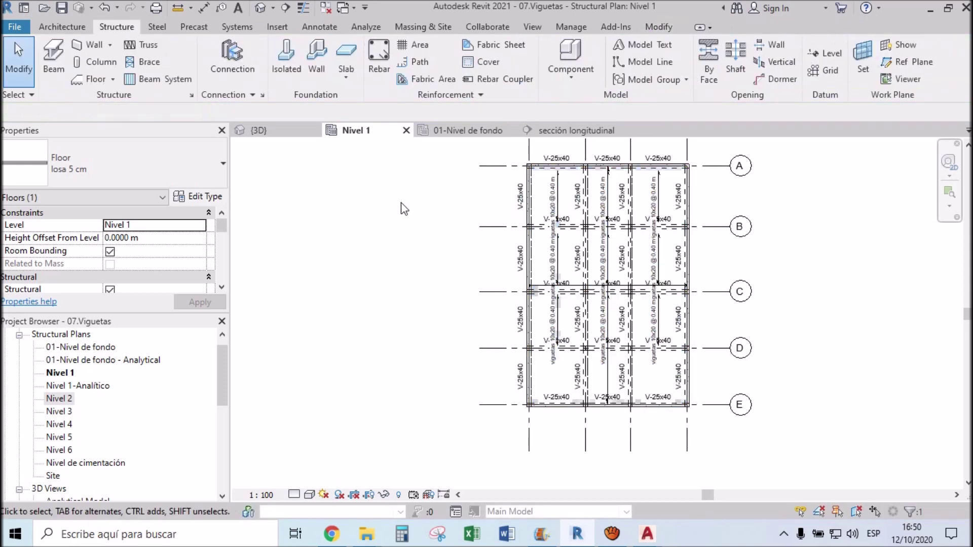
scroll(558, 184, "up", 2)
scroll(558, 184, "up", 1)
scroll(615, 157, "up", 1)
scroll(510, 217, "up", 1)
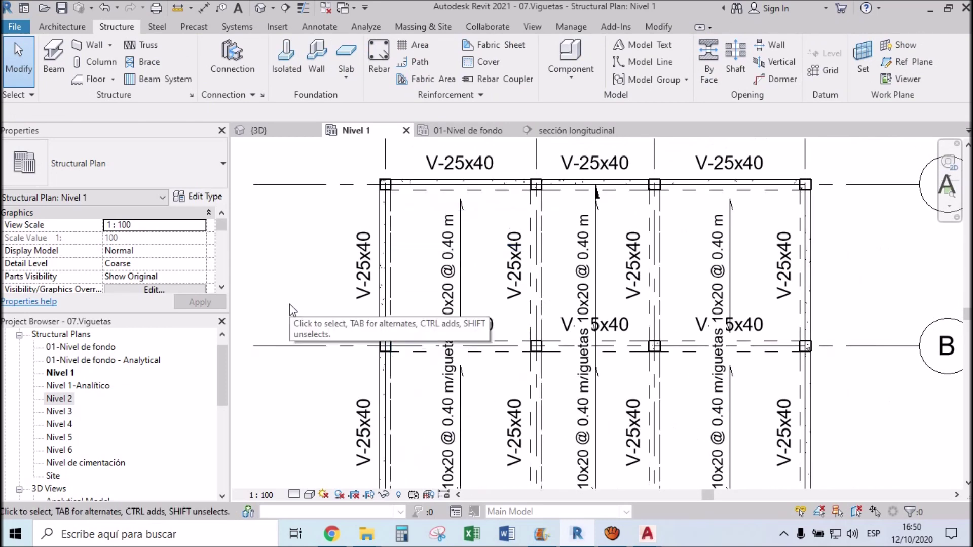
left_click(278, 131)
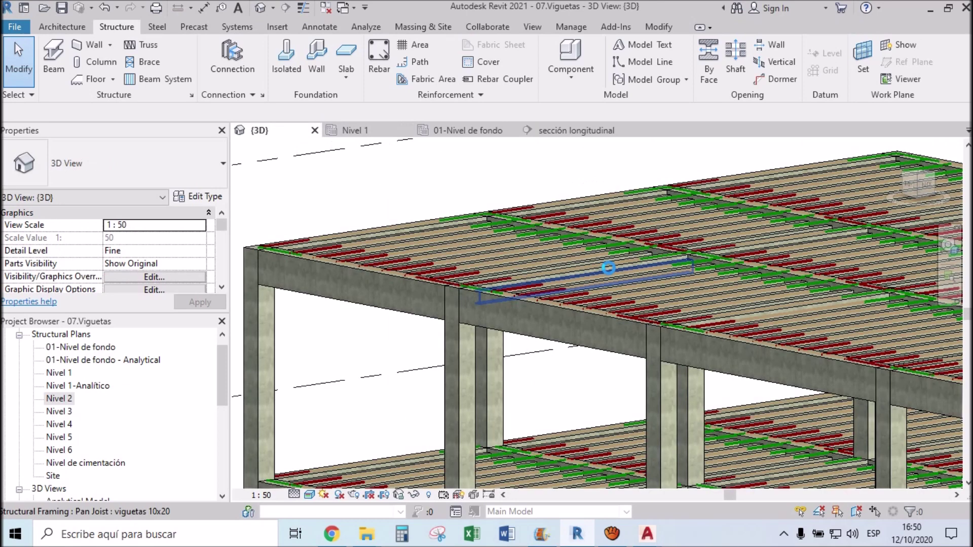
- Zoom and pan the 3D view to inspect the lower floor and footings
scroll(456, 354, "up", 3)
scroll(497, 380, "down", 1)
scroll(497, 380, "down", 2)
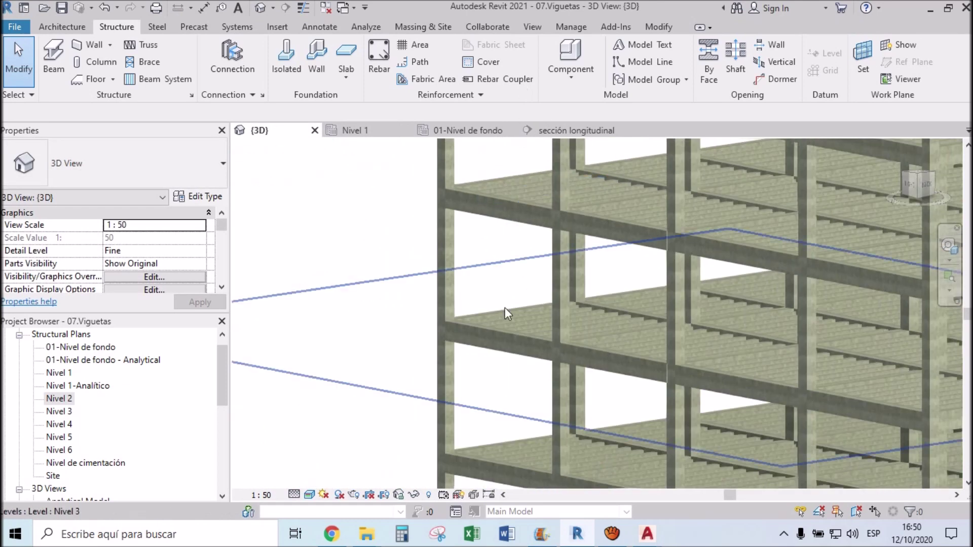
middle_click_drag(506, 186, 500, 212)
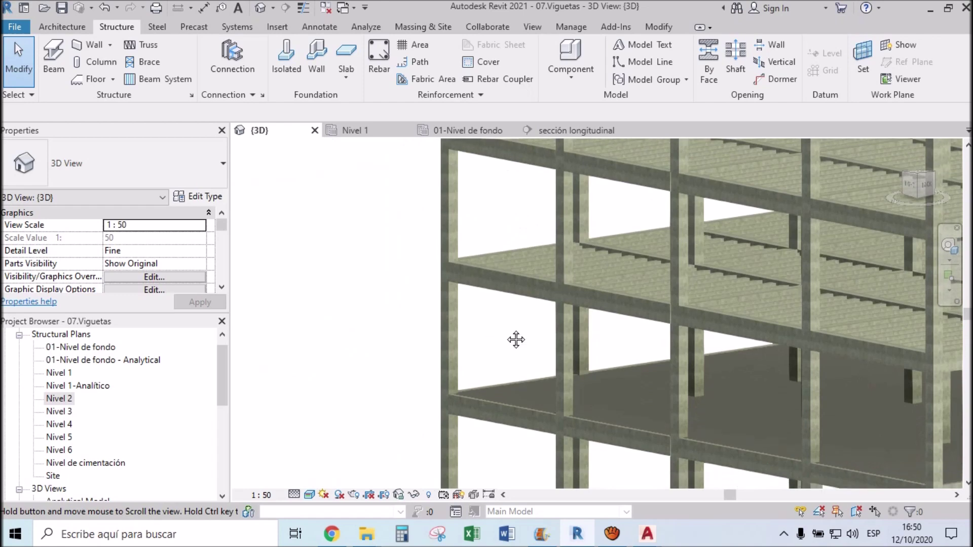
middle_click_drag(474, 394, 485, 299)
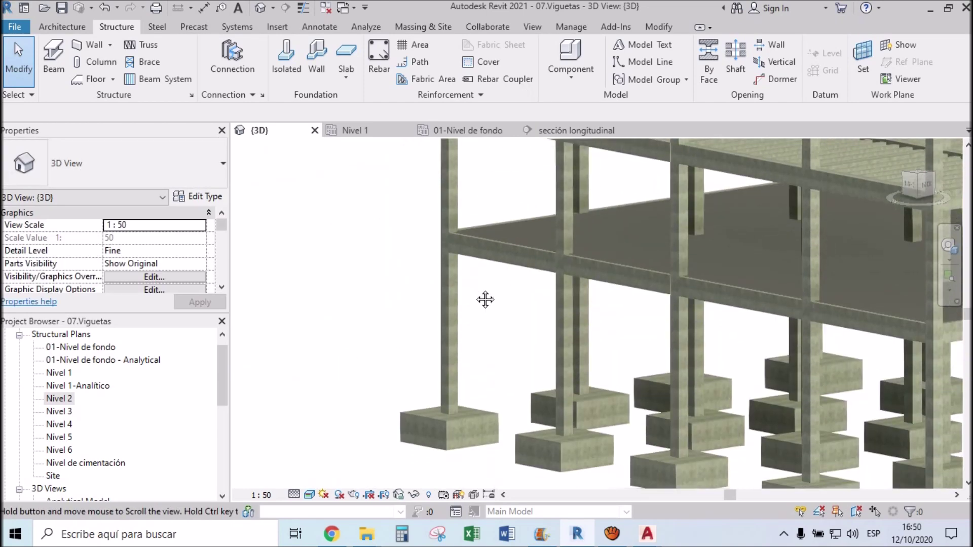
scroll(491, 277, "up", 3)
scroll(464, 227, "up", 1)
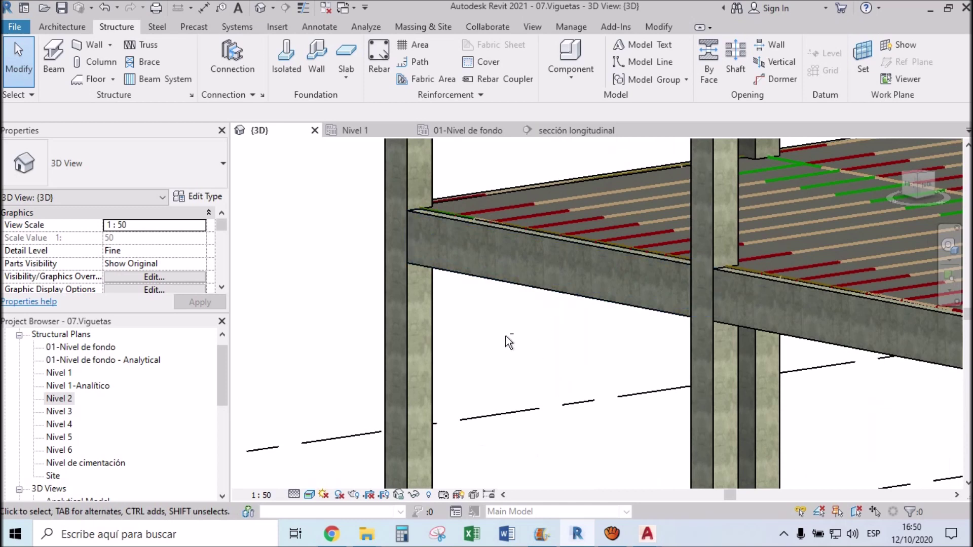
- Orbit under the slab to see the joists, then open the sección longitudinal section
middle_click_drag(506, 337, 531, 302, "shift")
middle_click_drag(531, 266, 532, 193, "shift")
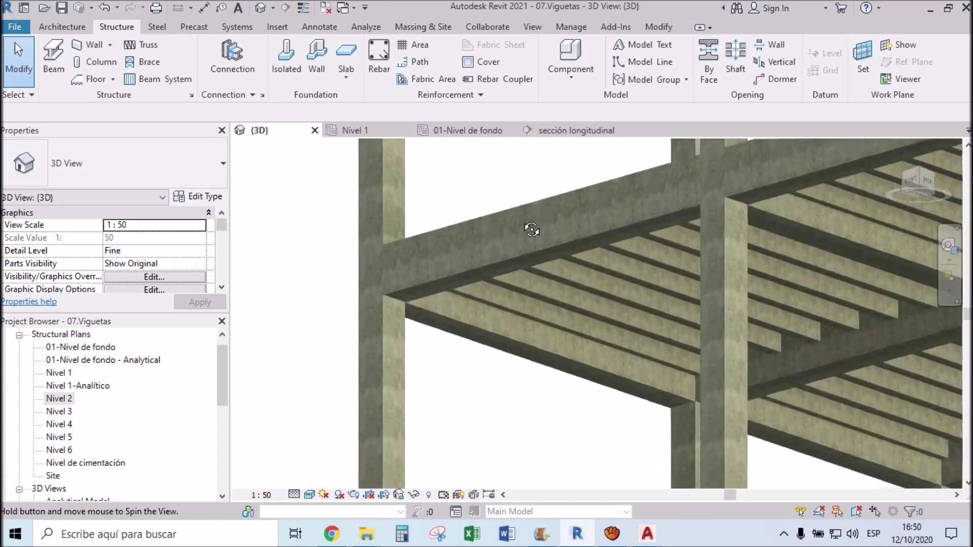
scroll(532, 192, "up", 2)
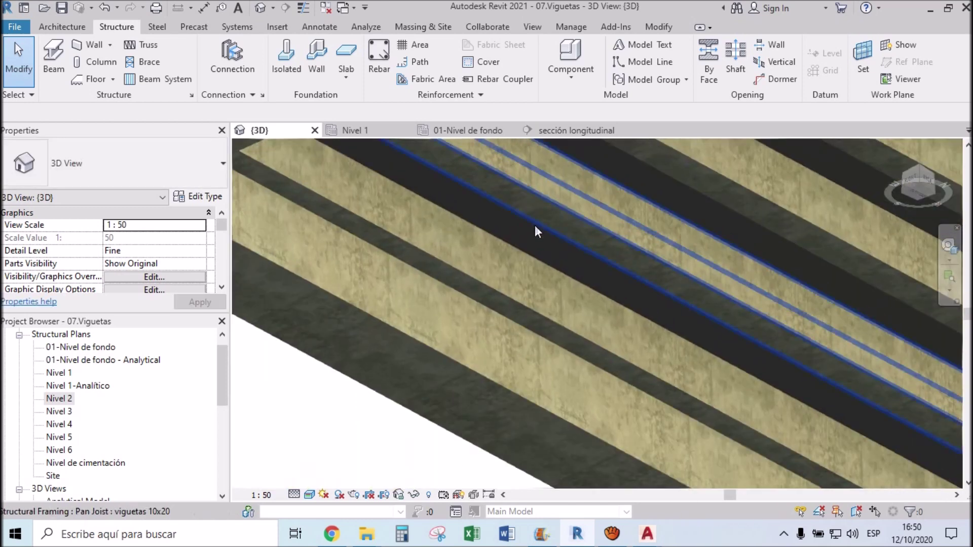
scroll(534, 239, "up", 1)
scroll(534, 239, "down", 1)
scroll(533, 239, "down", 1)
scroll(534, 239, "down", 2)
scroll(534, 239, "down", 2)
mouse_move(534, 239)
middle_mouse_down("shift")
mouse_move(545, 215)
mouse_move(521, 330)
mouse_move(543, 416)
middle_mouse_up("shift")
left_click(550, 131)
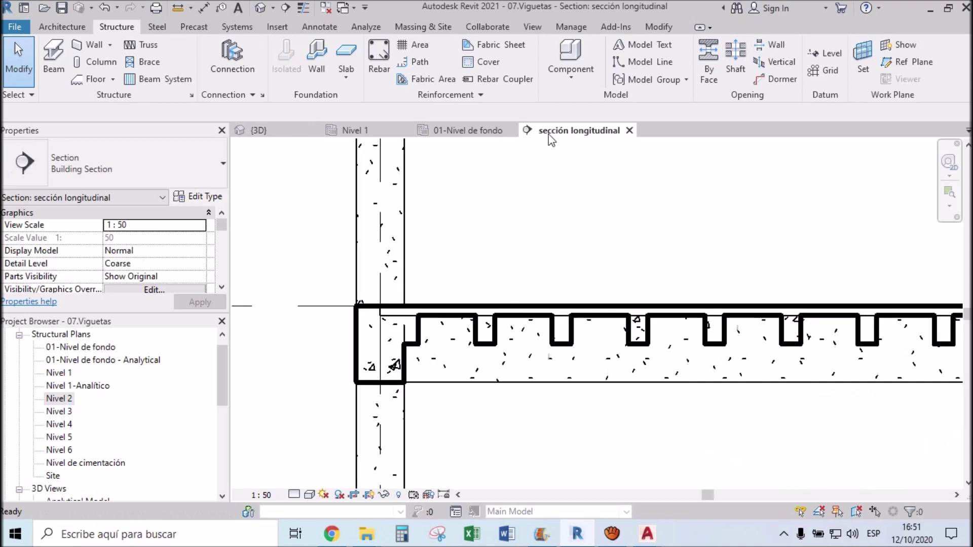
- Zoom to the slab-joist corner and measure the 0.05 m slab thickness with Aligned Dimension
middle_click_drag(508, 339, 429, 325)
scroll(329, 302, "up", 3)
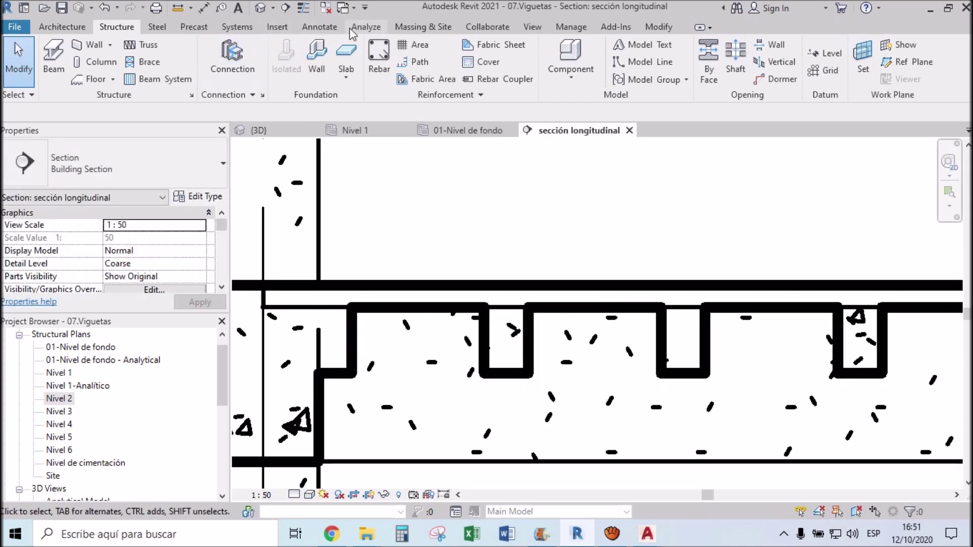
left_click(322, 27)
left_click(56, 58)
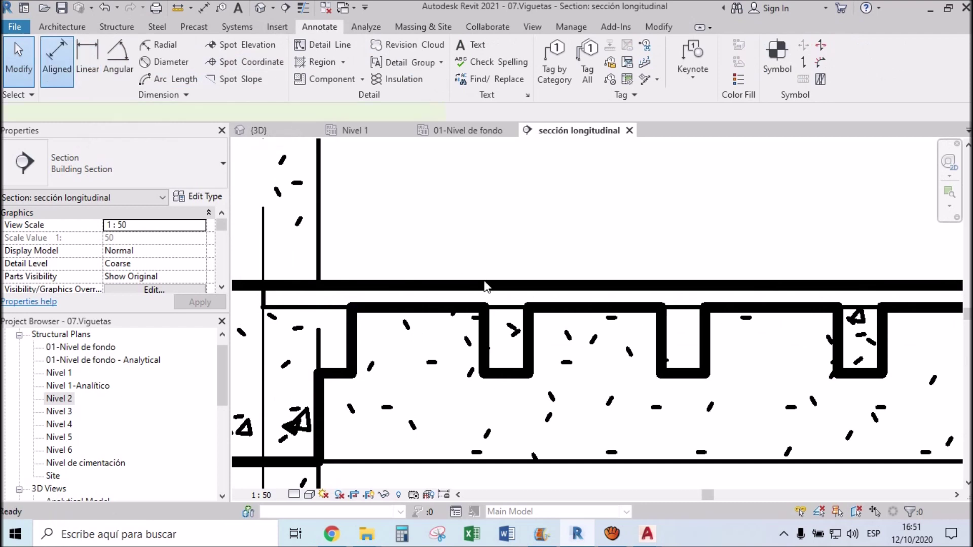
left_click(440, 307)
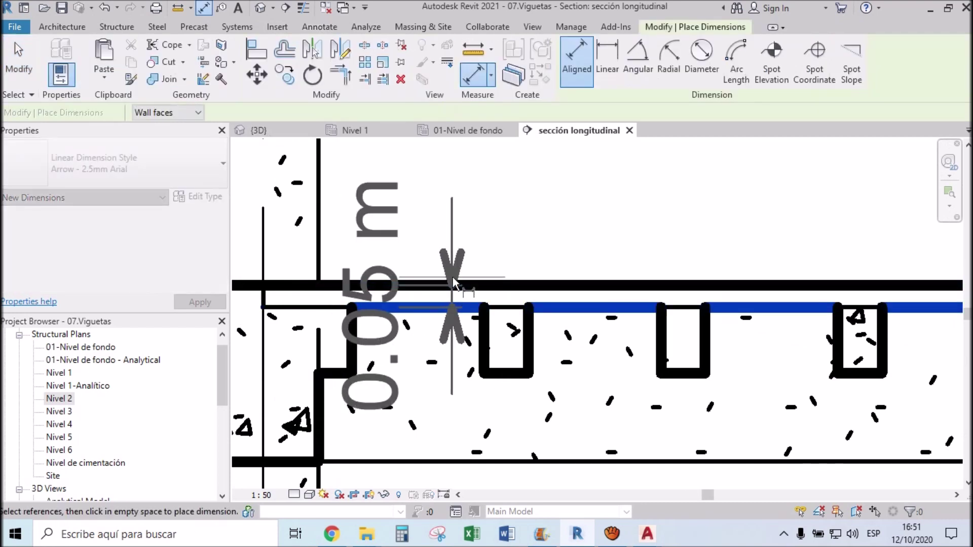
key("Escape")
- Measure the 0.20 m joist depth and the 0.10 m joist width
left_click(509, 373)
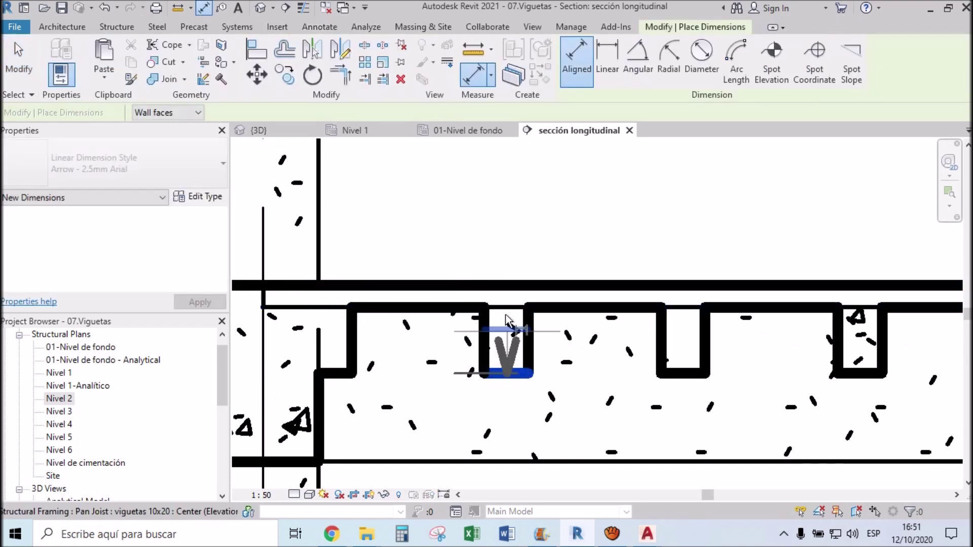
left_click(506, 287)
key("Escape")
key("Escape")
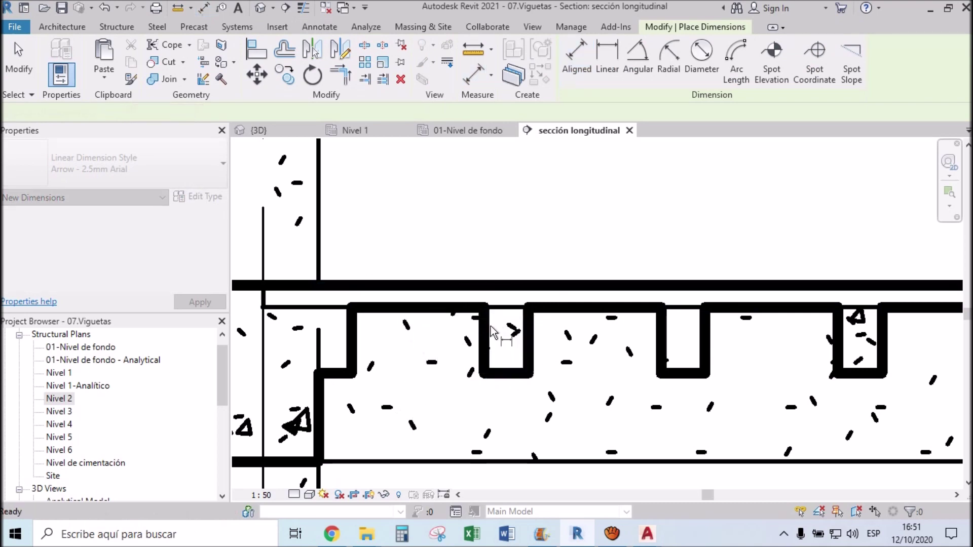
left_click(491, 327)
left_click(524, 317)
- Zoom out and pan across more floor levels, cancelling the dimension tool with Esc
scroll(508, 239, "down", 2)
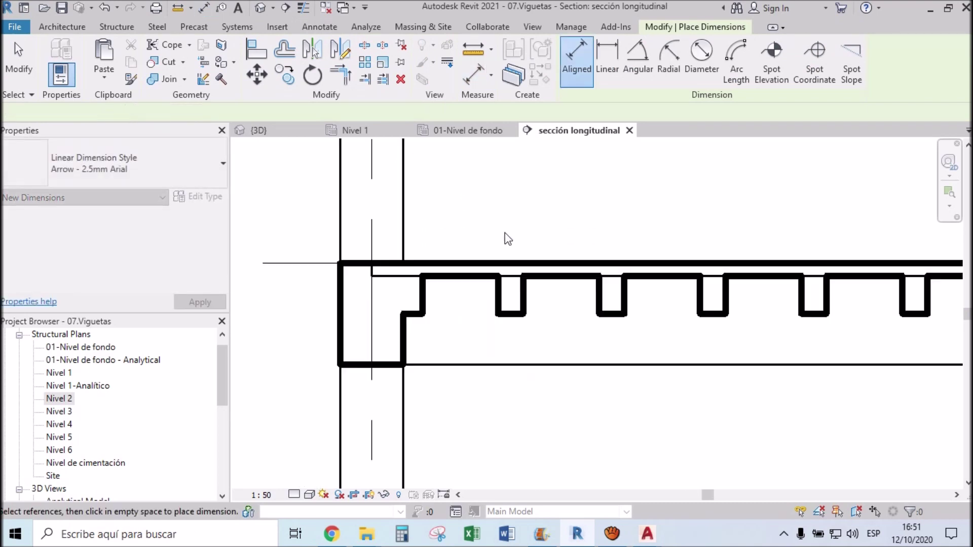
scroll(508, 239, "down", 2)
scroll(667, 301, "down", 1)
middle_click_drag(667, 301, 558, 305)
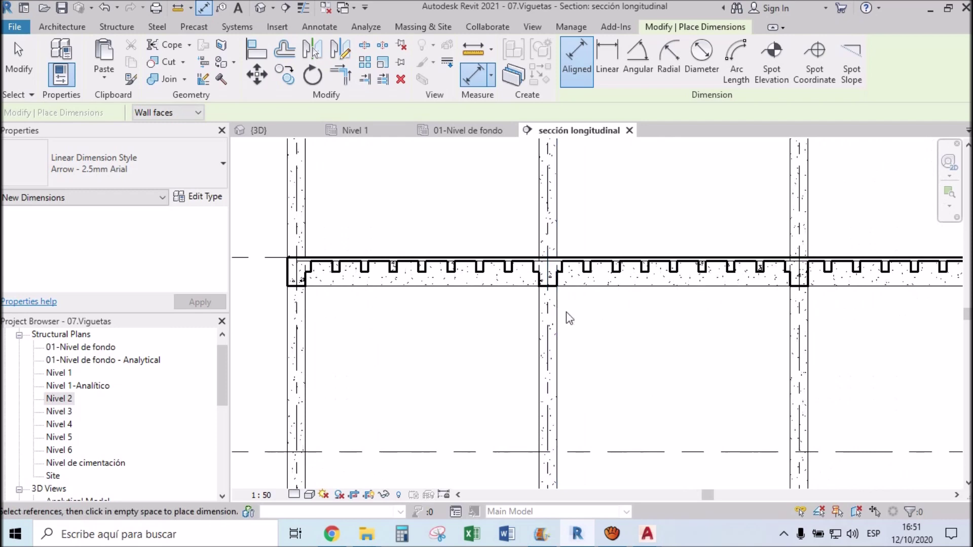
middle_click_drag(760, 315, 427, 323)
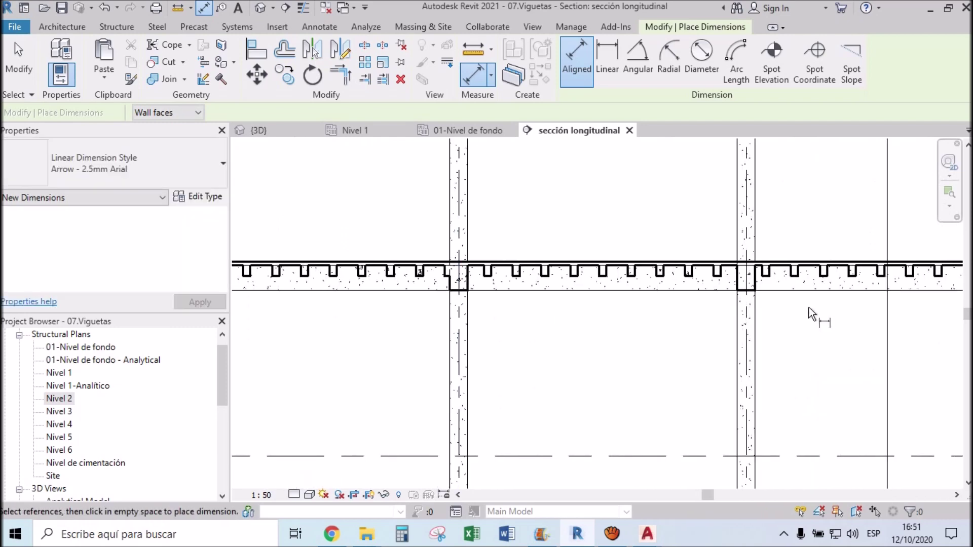
scroll(619, 315, "down", 1)
scroll(615, 314, "down", 1)
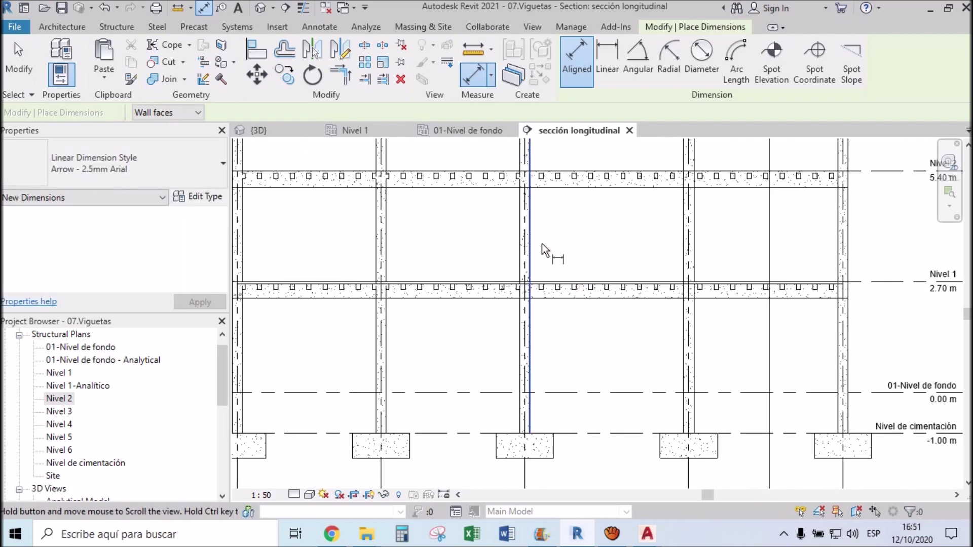
scroll(542, 243, "up", 1)
key("Escape")
key("Escape")
scroll(395, 337, "up", 1)
scroll(395, 337, "up", 2)
scroll(398, 340, "up", 2)
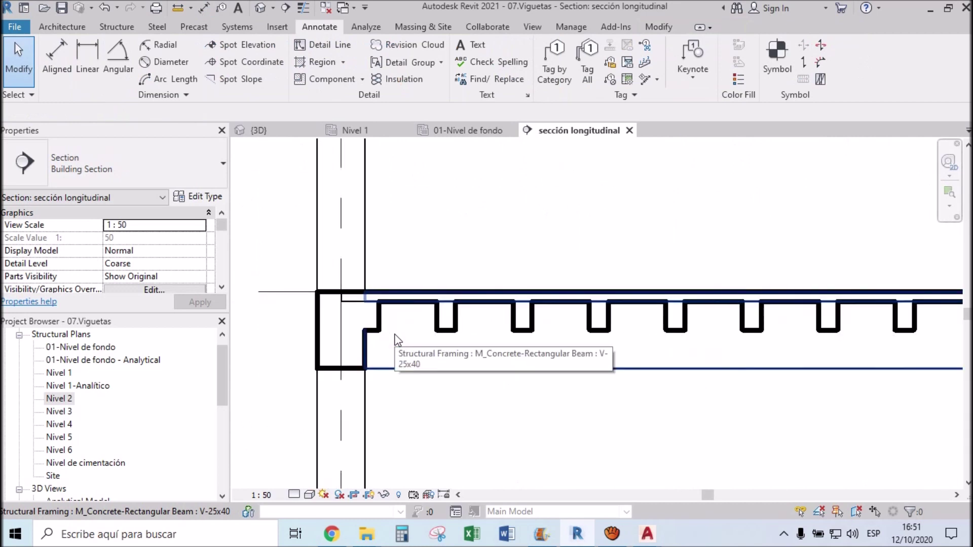
- Set the section's detail level to Fine, check the slab beside the column, then return to 3D
left_click(294, 495)
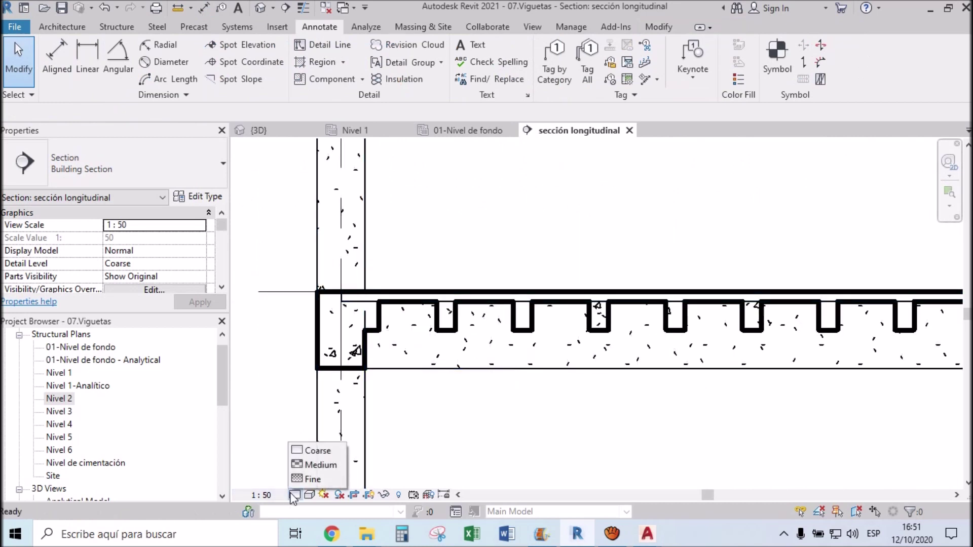
left_click(318, 452)
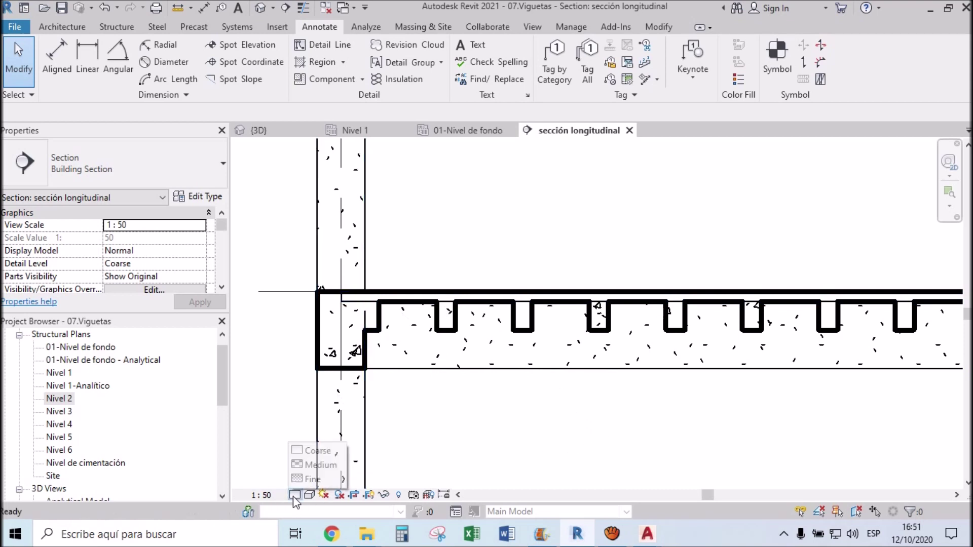
left_click(307, 479)
middle_click_drag(512, 413, 472, 384)
scroll(269, 274, "up", 2)
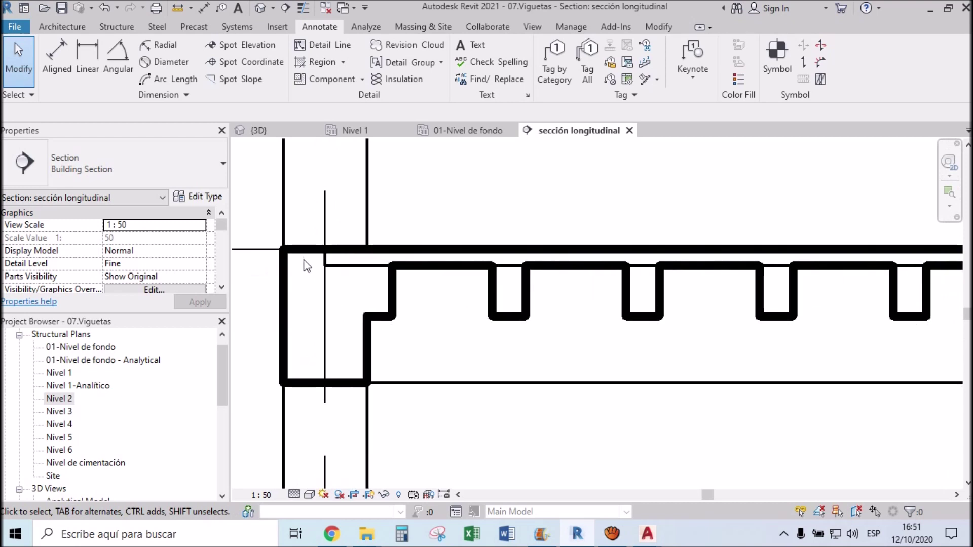
middle_click_drag(269, 274, 475, 362)
scroll(477, 365, "down", 3)
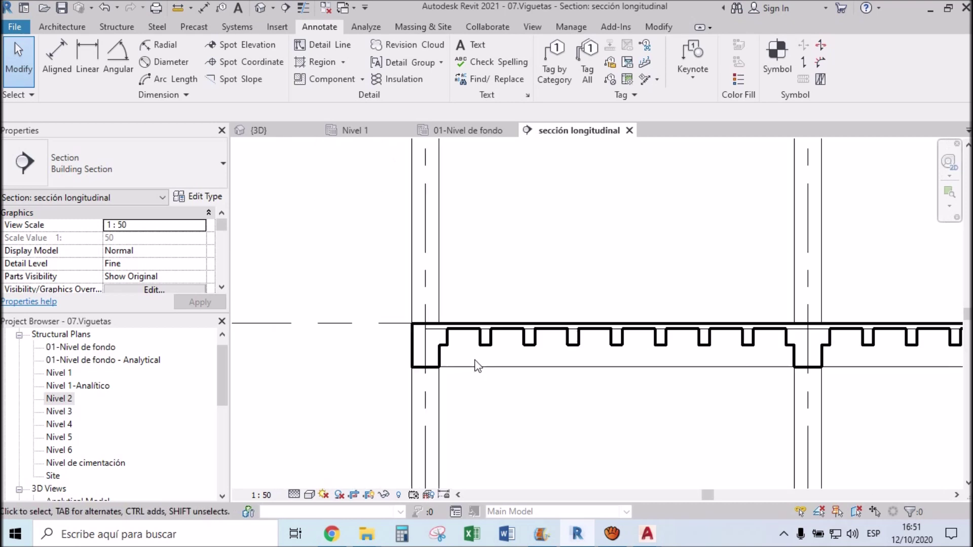
left_click(279, 130)
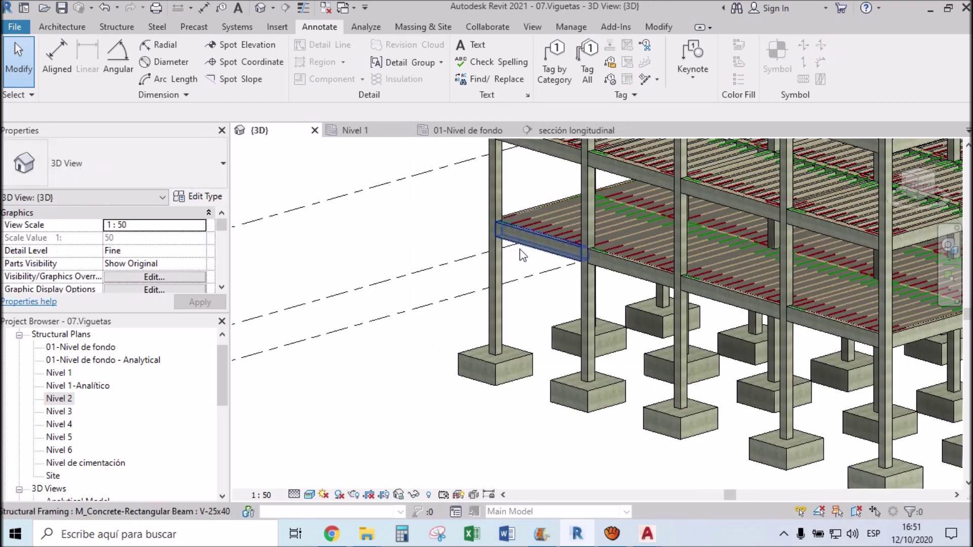
- Pan the 3D building, glance at Nivel 1, and return to the longitudinal section
scroll(458, 248, "down", 3)
middle_click_drag(458, 248, 520, 347)
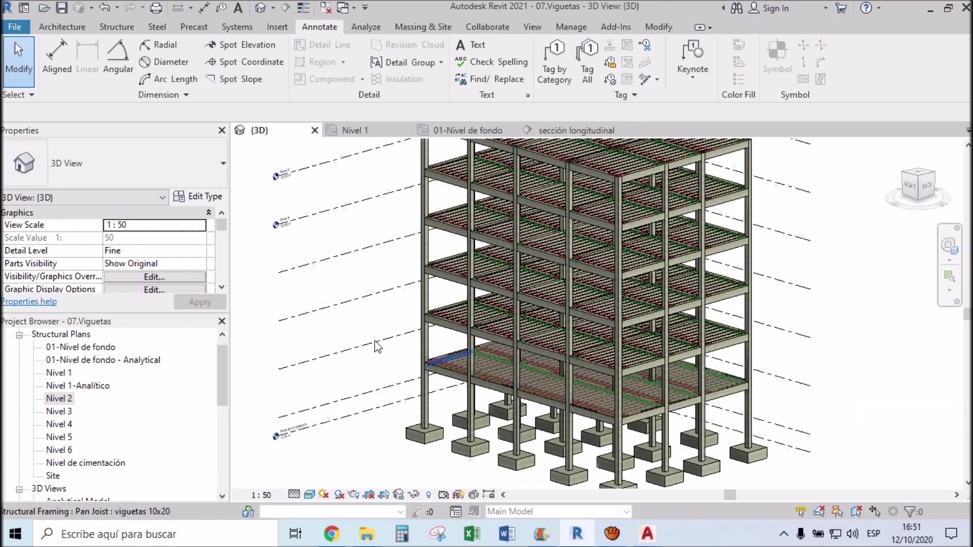
left_click(357, 132)
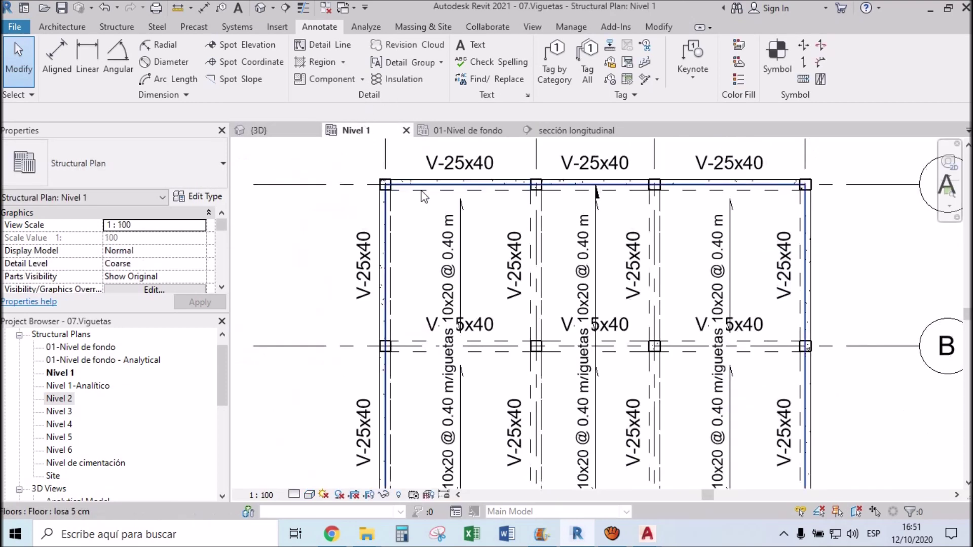
left_click(274, 131)
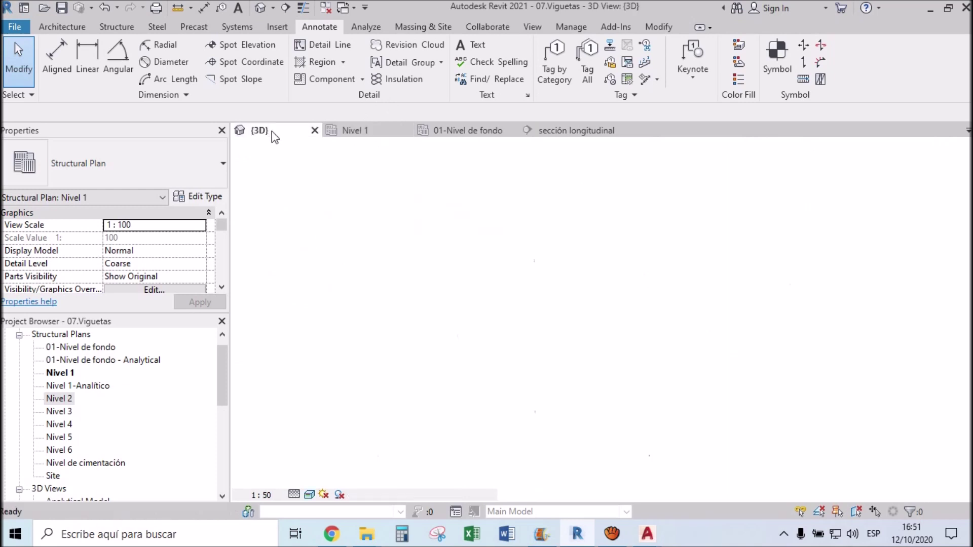
left_click(580, 130)
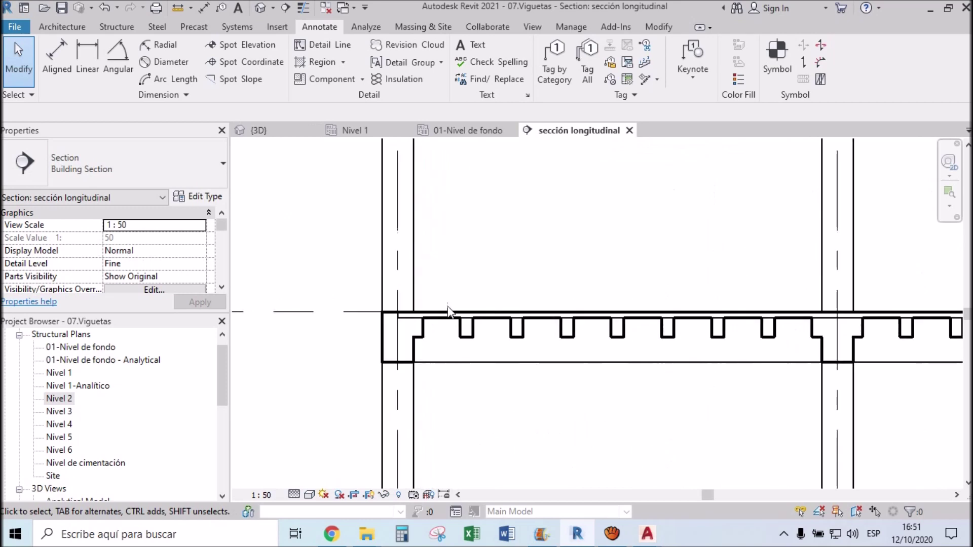
- Select the losa 5 cm floor slab instead of the beam system, then pan to show slab and columns
scroll(449, 311, "up", 3)
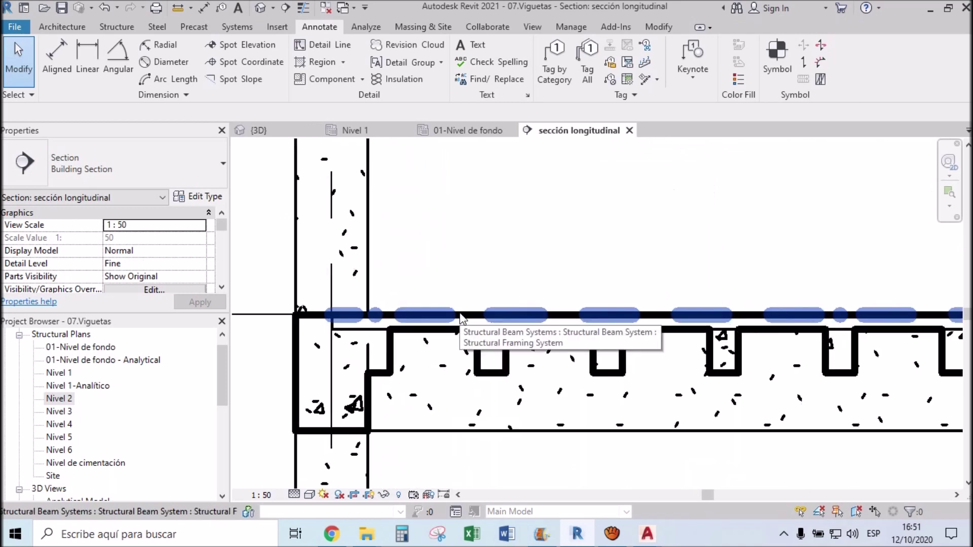
left_click(460, 318)
scroll(428, 333, "up", 2)
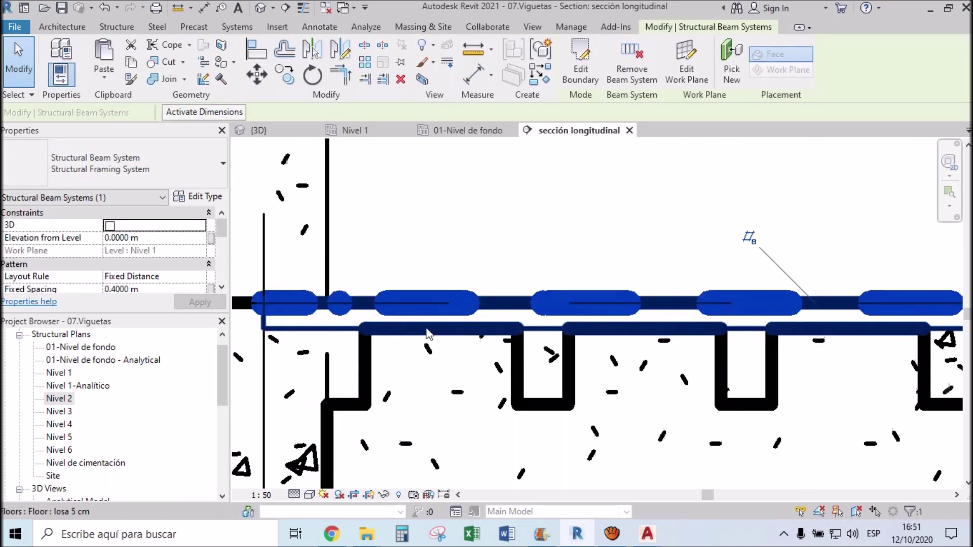
left_click(428, 332)
scroll(487, 263, "down", 2)
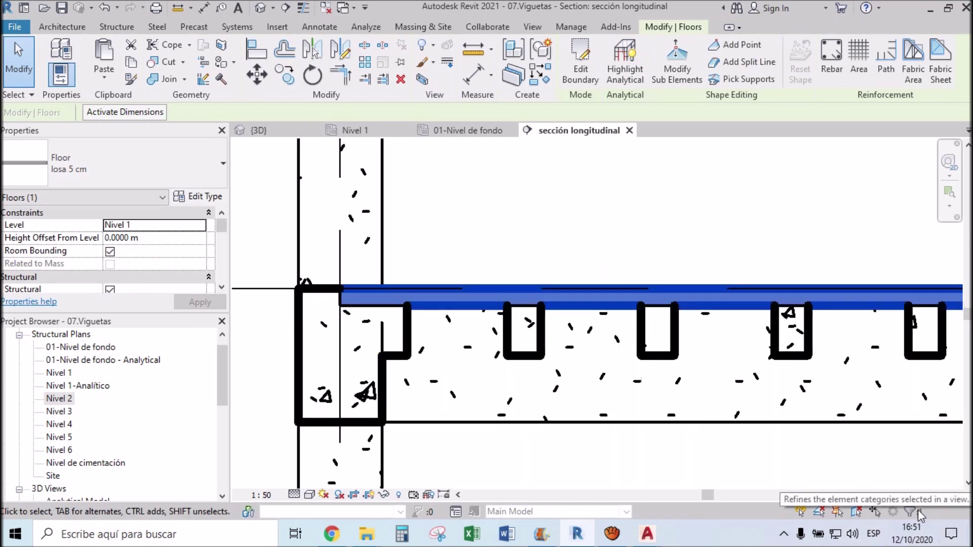
scroll(509, 199, "down", 1)
scroll(510, 198, "down", 2)
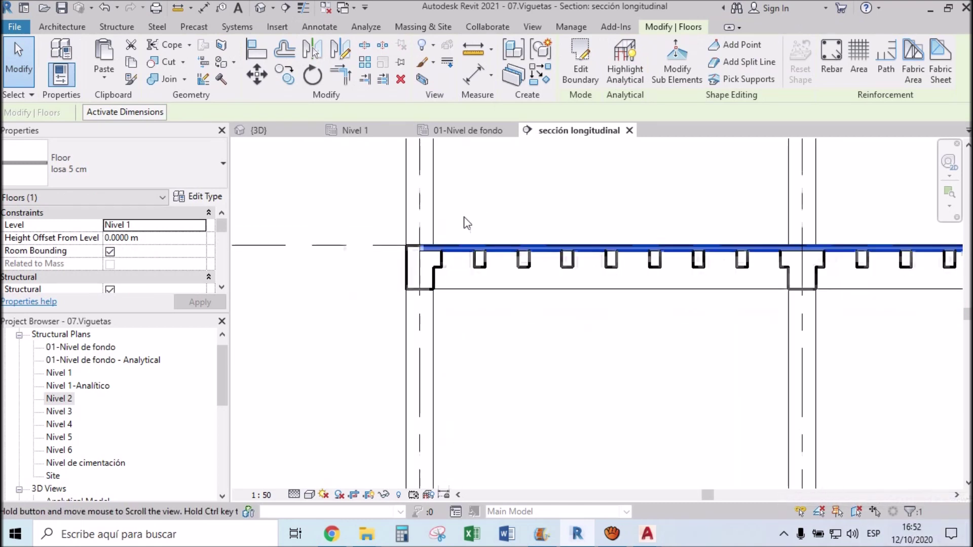
mouse_move(463, 220)
middle_mouse_down()
mouse_move(418, 265)
mouse_move(481, 273)
mouse_move(464, 285)
middle_mouse_up()
scroll(473, 257, "down", 2)
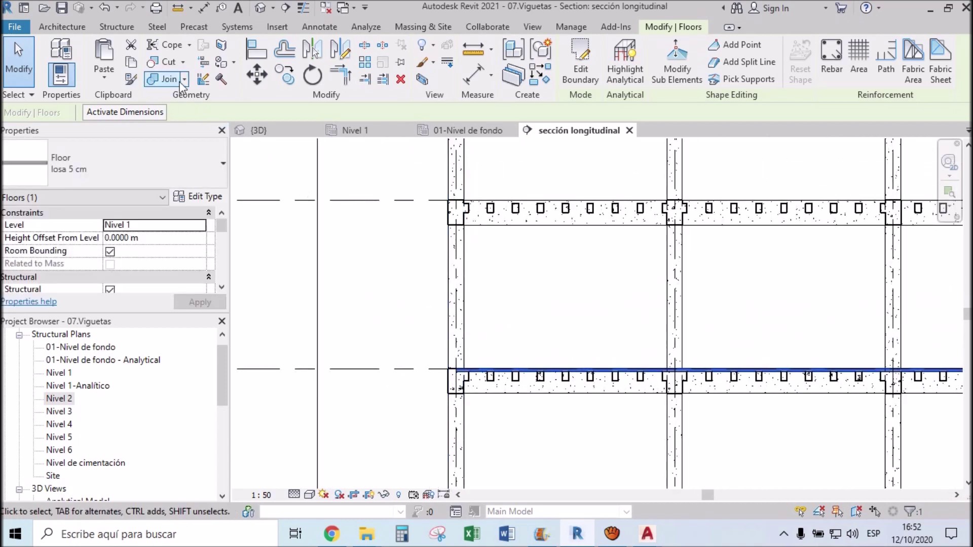
- Copy the 5 cm floor slab 2.70 m up from Nivel 1 onto Nivel 2
left_click(285, 74)
left_click(455, 355)
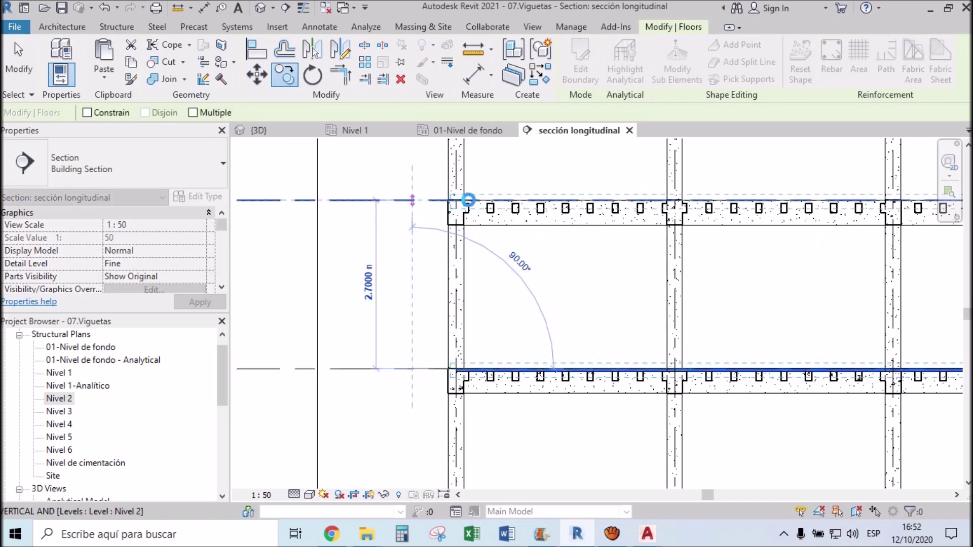
left_click(475, 200)
left_click(506, 200)
left_click(500, 294)
- Zoom in and switch to the 3D view to check the copied slab
scroll(469, 185, "up", 2)
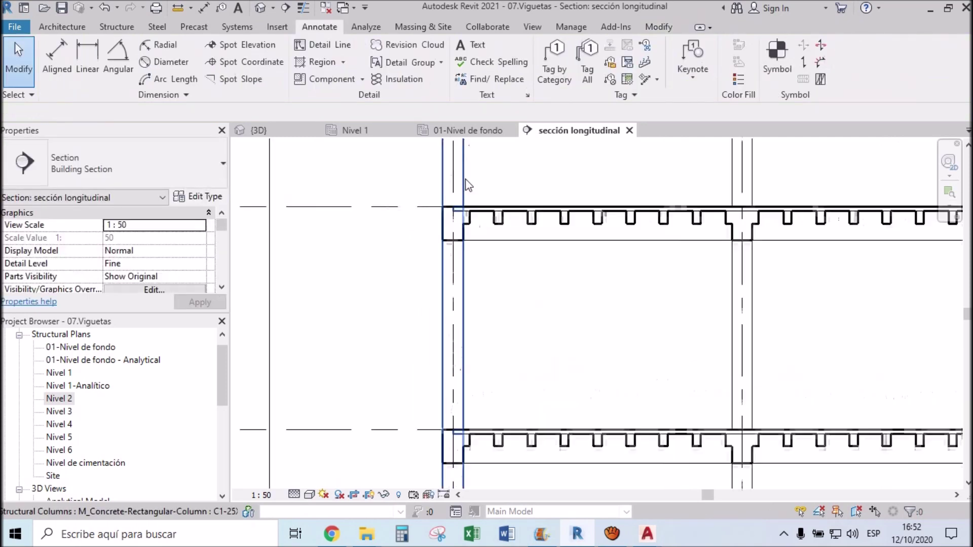
scroll(467, 185, "up", 2)
scroll(439, 234, "up", 2)
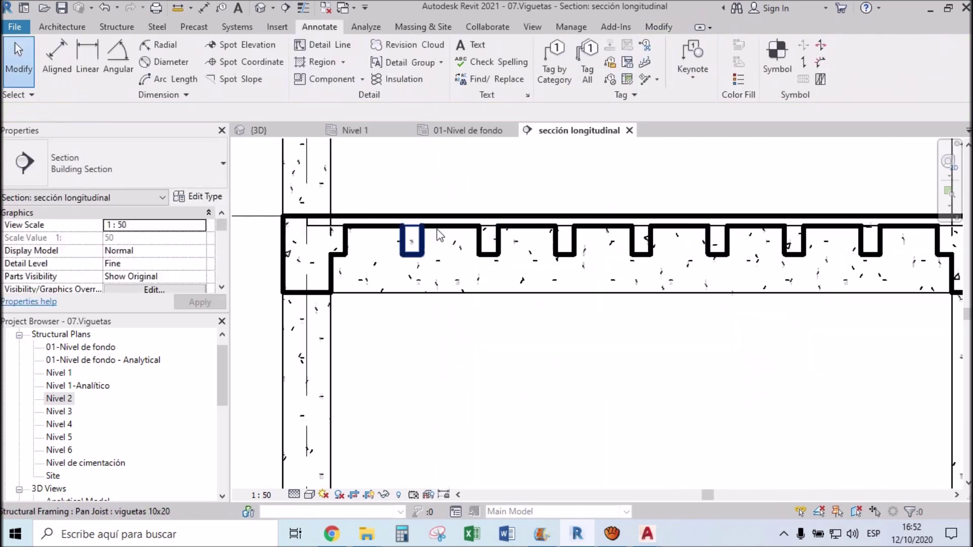
left_click(259, 131)
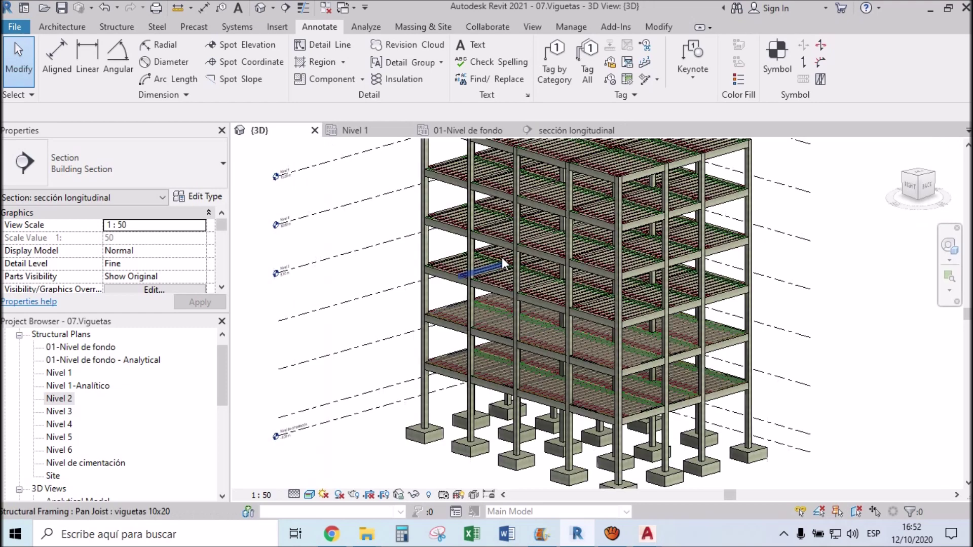
- Zoom and orbit the 3D view to inspect the floor slabs
scroll(427, 343, "up", 2)
scroll(427, 342, "up", 2)
mouse_move(438, 358)
middle_mouse_down("shift")
mouse_move(449, 273)
mouse_move(451, 336)
middle_mouse_up("shift")
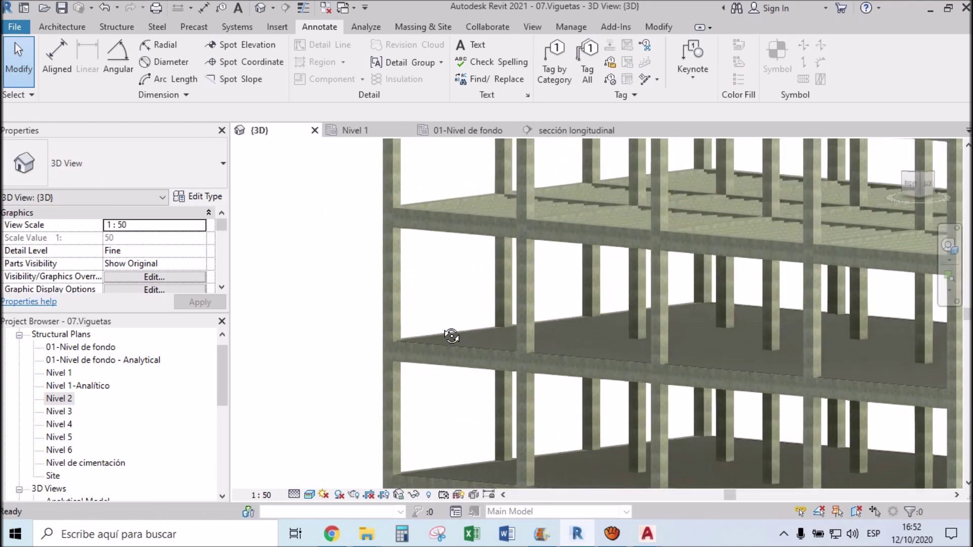
- Return to the longitudinal section, zoom in and select the Nivel 2 floor slab
left_click(572, 130)
scroll(450, 289, "up", 2)
scroll(458, 279, "up", 2)
left_click(476, 277)
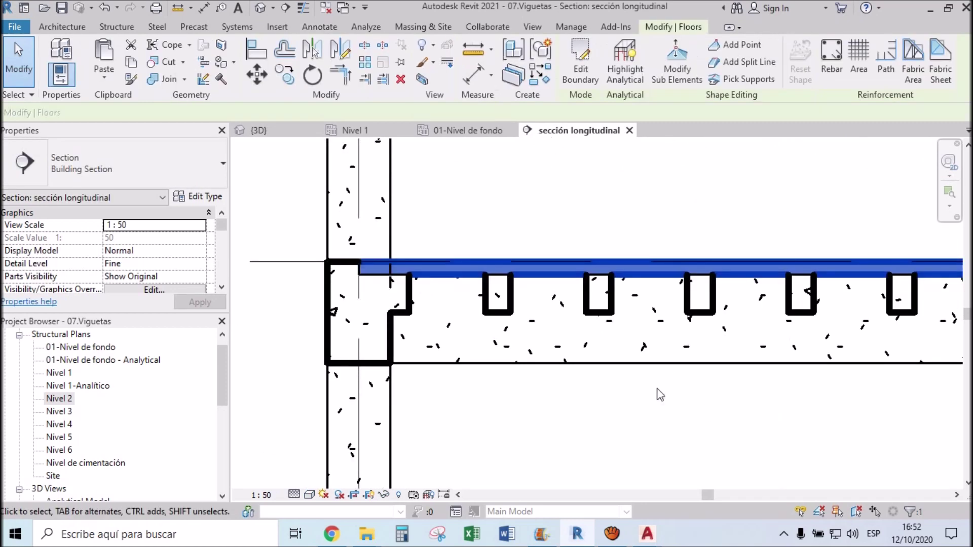
- Copy the 5 cm slab 2.70 m upward from Nivel 2 onto the upper joist levels, then finish
scroll(648, 376, "down", 3)
middle_click_drag(593, 248, 490, 336)
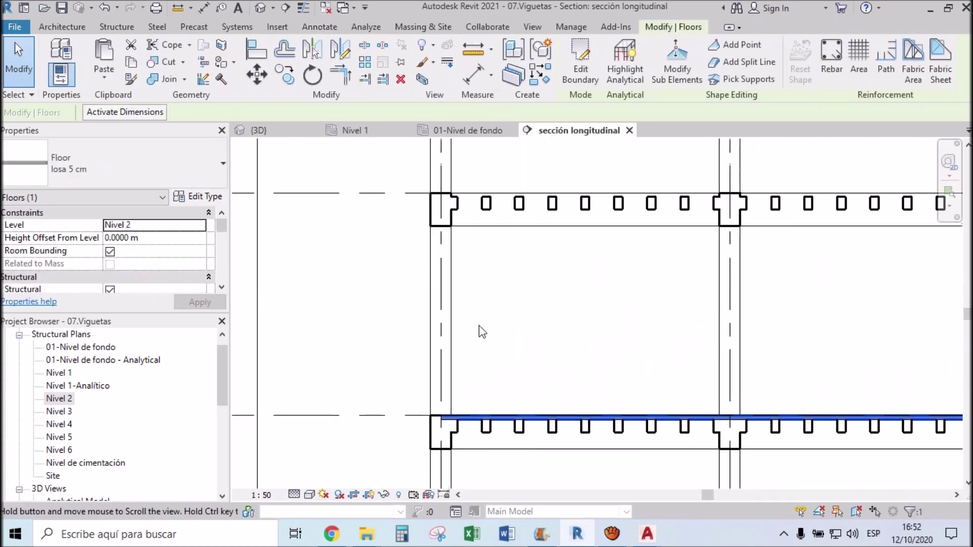
left_click(287, 75)
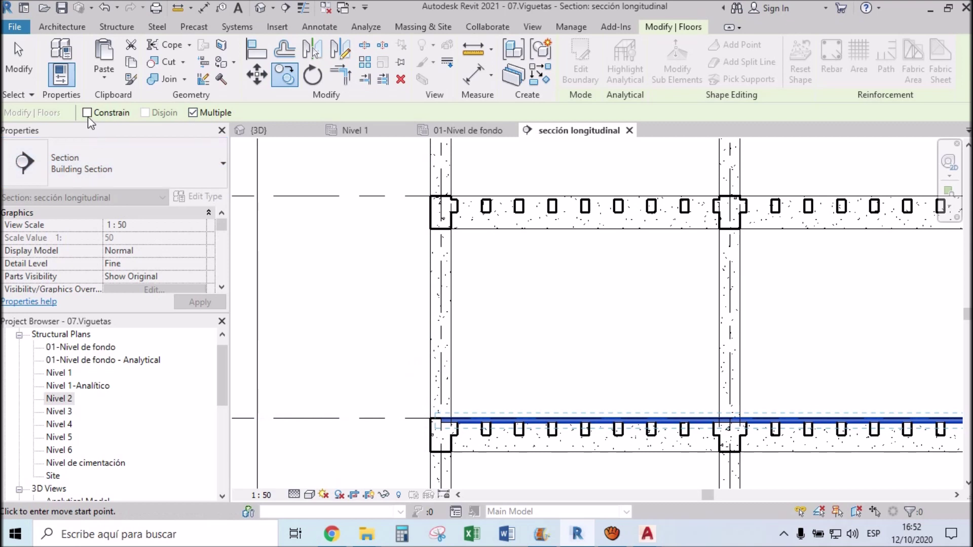
left_click(333, 419)
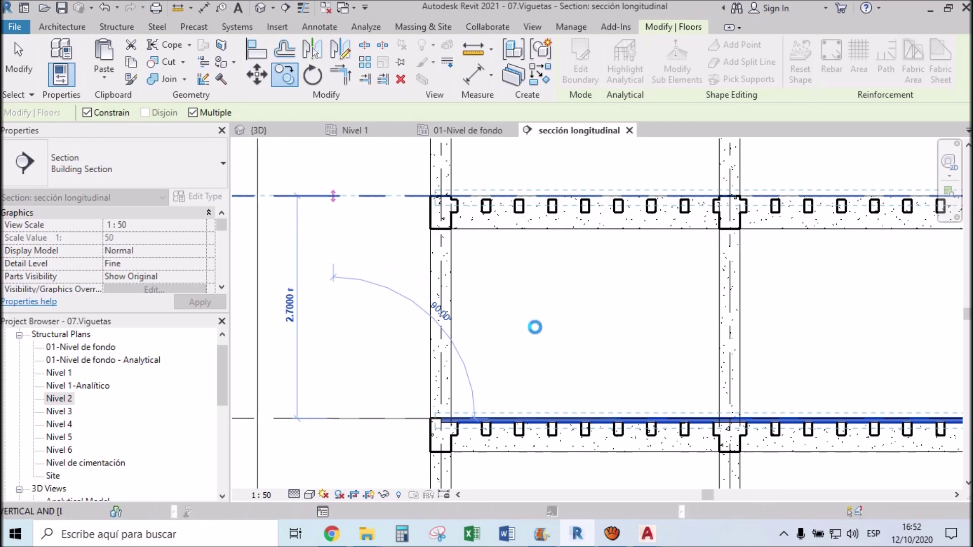
scroll(551, 341, "down", 2)
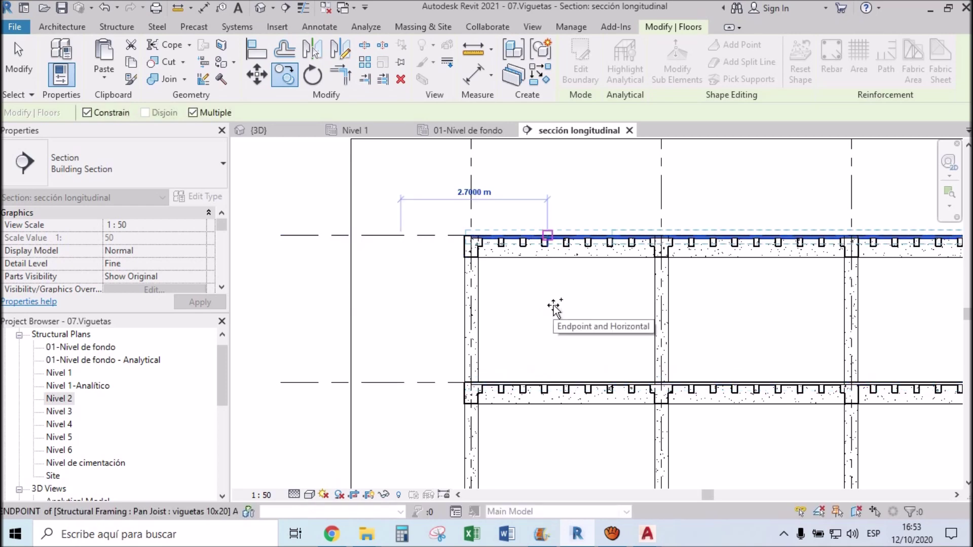
key("Escape")
key("Escape")
scroll(558, 299, "down", 1)
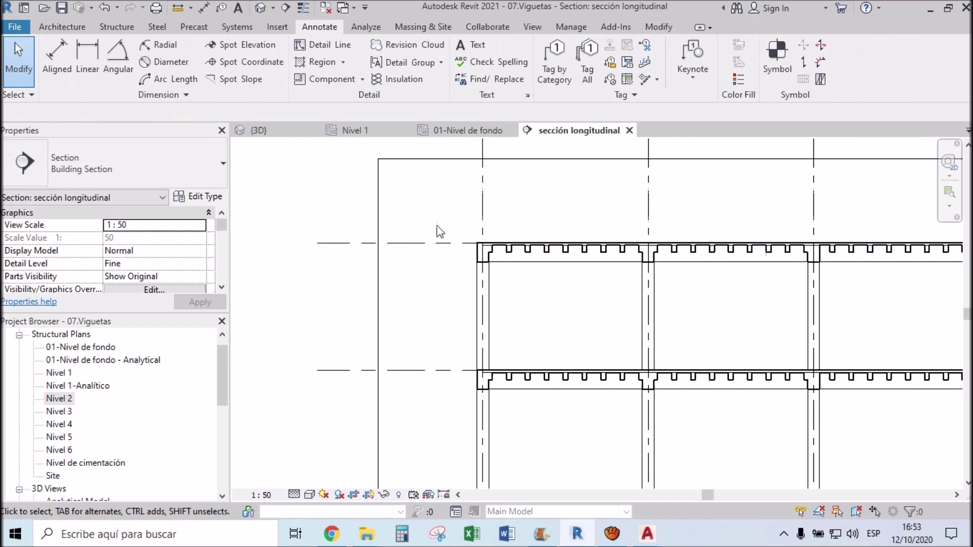
- Show the 3D view zoomed out and orbited to see slabs on every floor of the frame
left_click(298, 135)
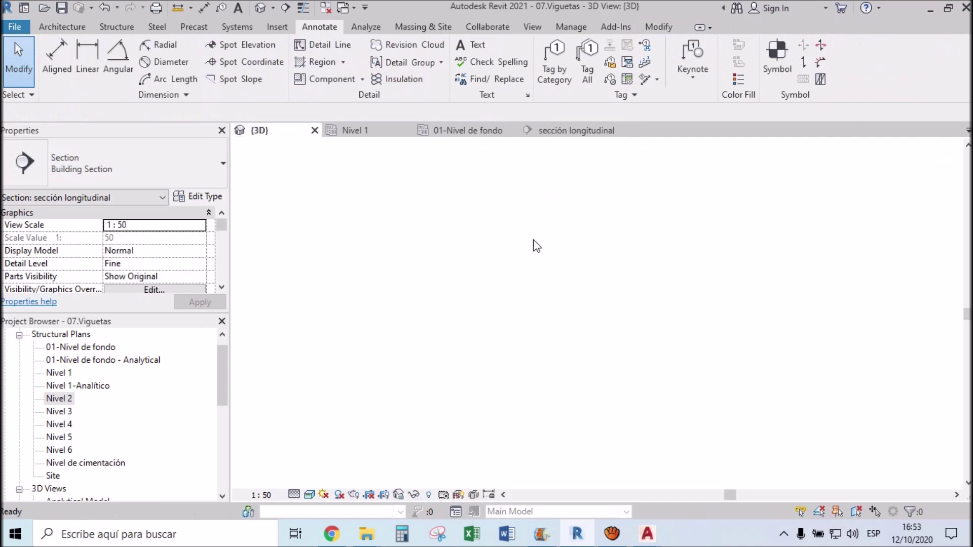
scroll(463, 261, "down", 2)
scroll(463, 261, "down", 2)
middle_click_drag(521, 276, 569, 301, "shift")
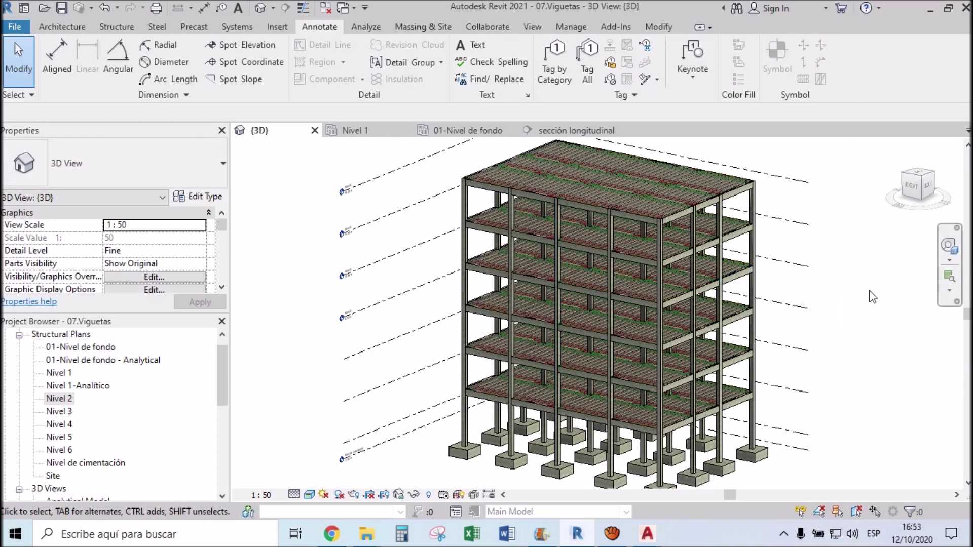
left_click(310, 495)
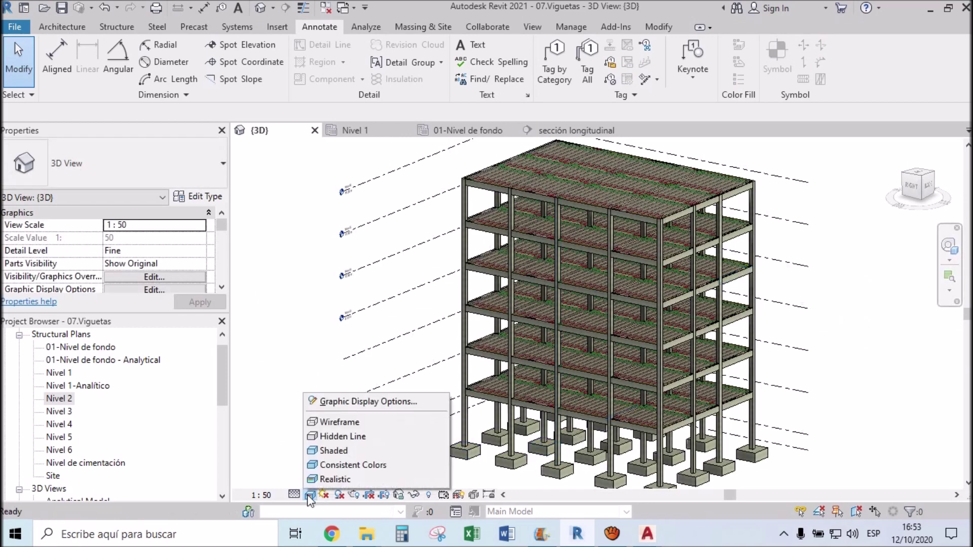
- Display the 3D model in Hidden Line style and zoom to inspect the slabs
left_click(347, 435)
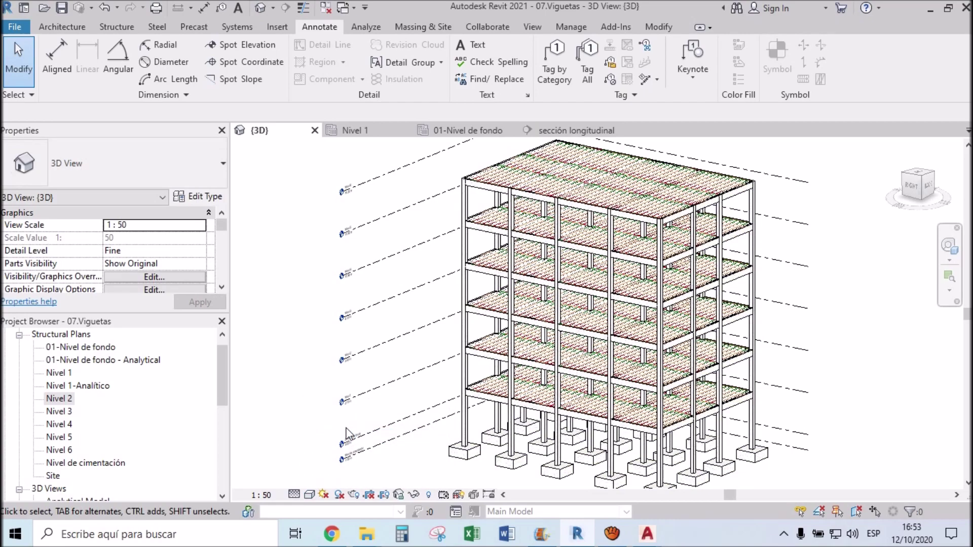
scroll(481, 177, "up", 2)
scroll(505, 151, "up", 2)
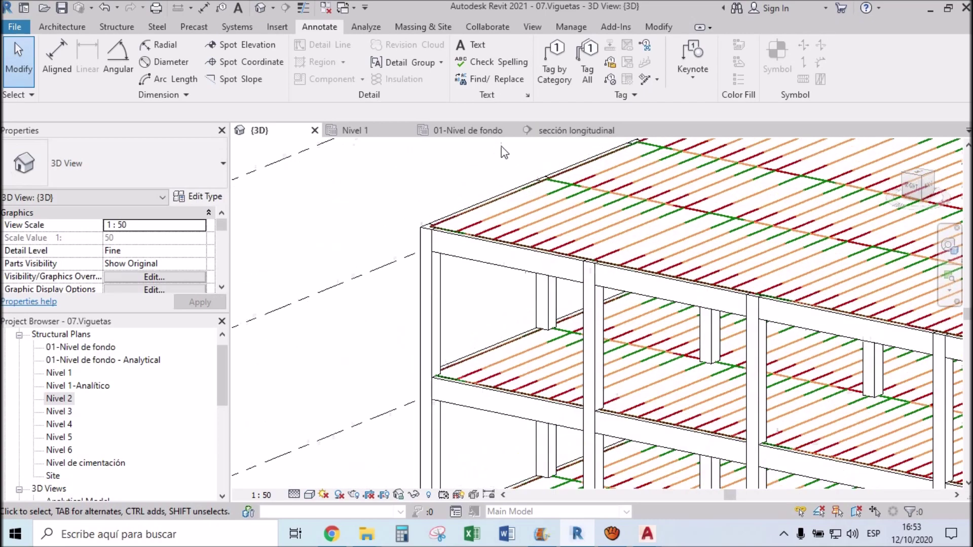
scroll(509, 170, "up", 2)
scroll(453, 212, "down", 3)
scroll(413, 225, "down", 2)
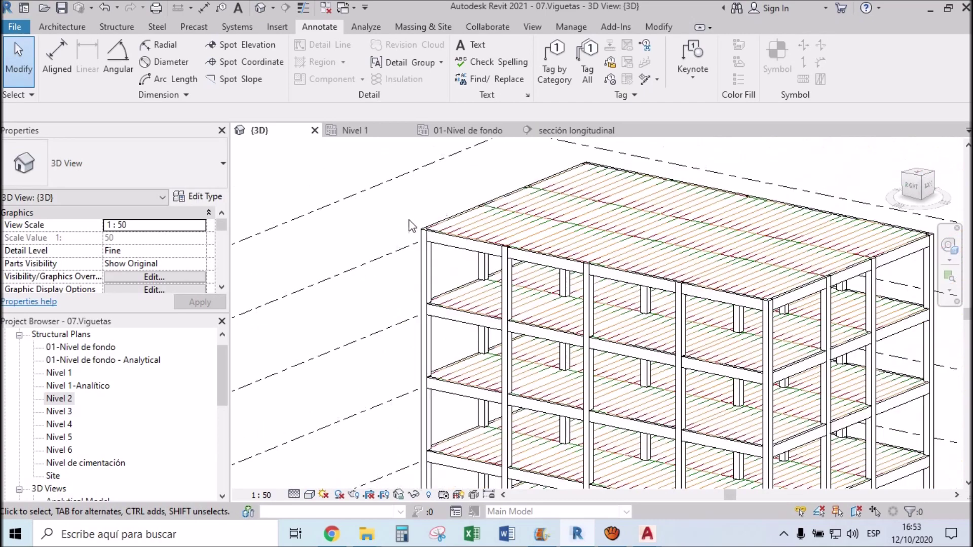
- Switch the 3D view to Shaded style and zoom out
left_click(310, 496)
left_click(339, 450)
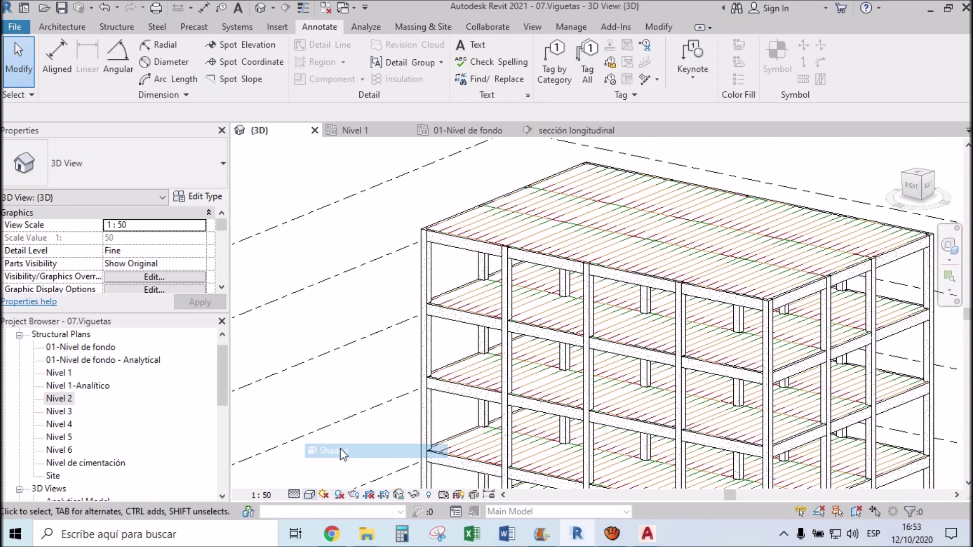
scroll(432, 285, "down", 2)
scroll(355, 273, "down", 2)
scroll(318, 268, "down", 2)
- Switch to Consistent Colors and orbit around the building's back, corners and low side
left_click(310, 496)
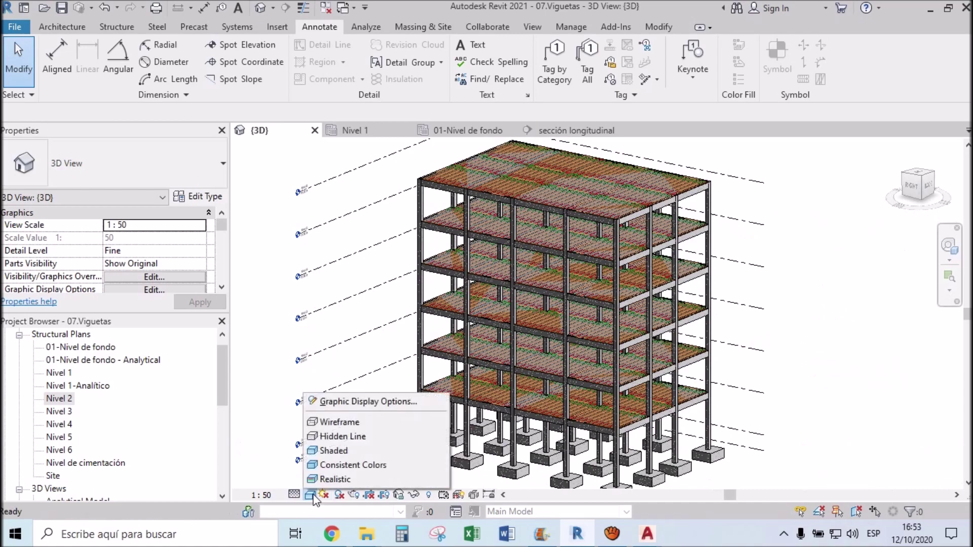
left_click(365, 462)
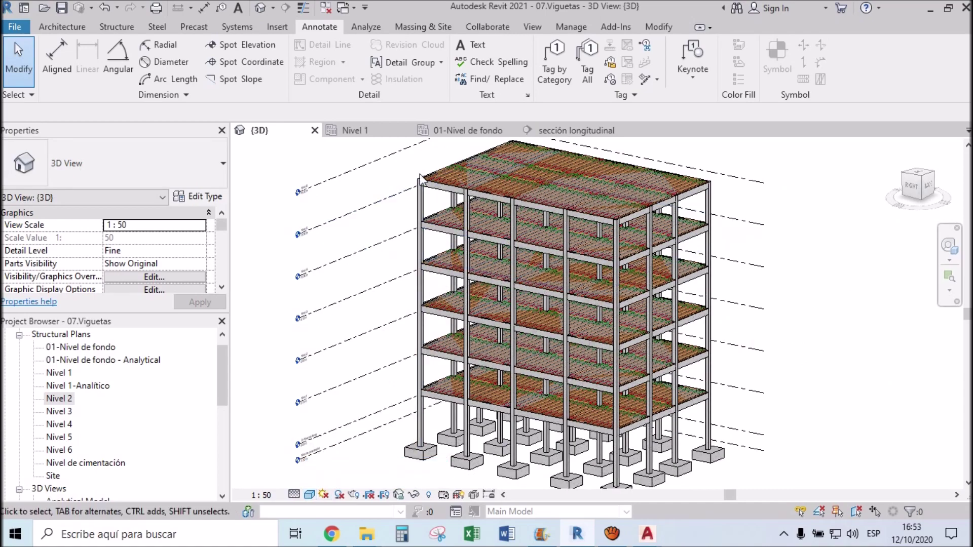
scroll(441, 175, "up", 2)
mouse_move(554, 309)
middle_mouse_down("shift")
mouse_move(495, 243)
mouse_move(553, 392)
middle_mouse_up("shift")
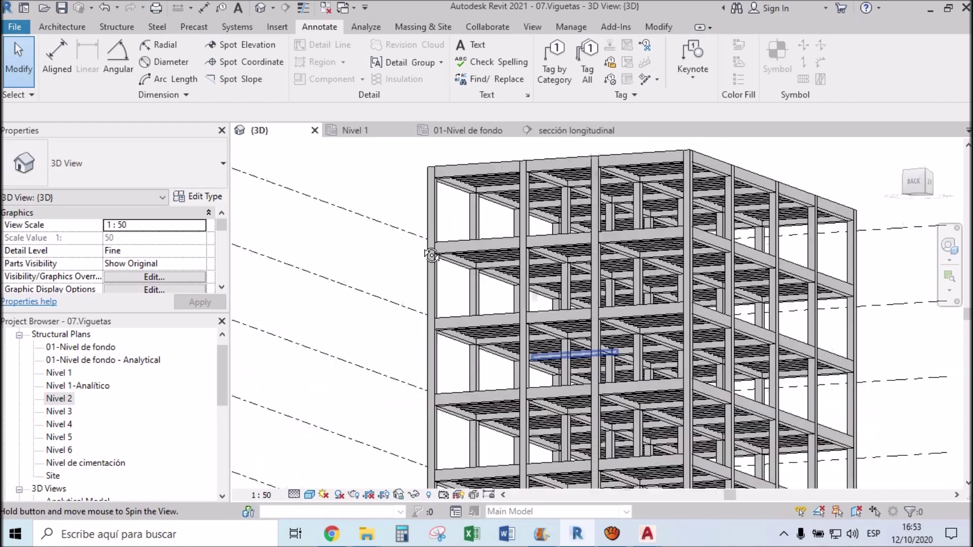
middle_click_drag(553, 391, 507, 258, "shift")
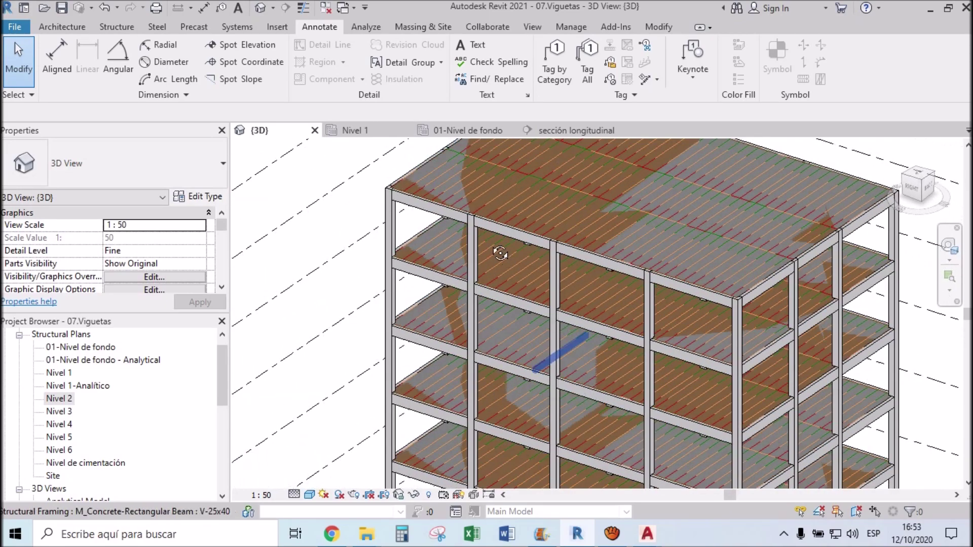
mouse_move(503, 320)
middle_mouse_down("shift")
mouse_move(541, 289)
mouse_move(518, 258)
mouse_move(510, 302)
mouse_move(528, 382)
mouse_move(463, 245)
middle_mouse_up("shift")
scroll(427, 225, "up", 3)
scroll(531, 268, "up", 3)
mouse_move(531, 268)
middle_mouse_down("shift")
mouse_move(539, 162)
mouse_move(511, 251)
middle_mouse_up("shift")
left_click(309, 495)
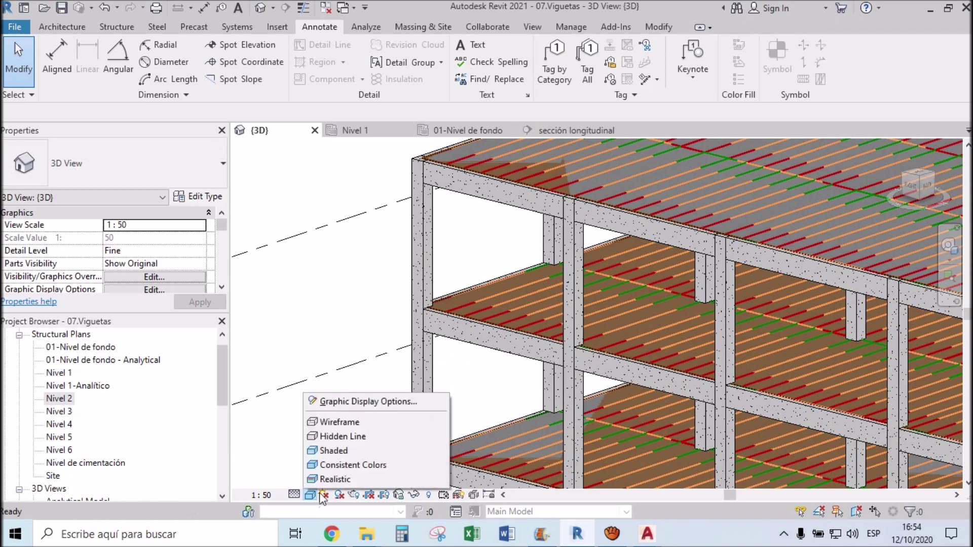
- Close the style menu and orbit the slabbed building from the side, below and above
left_click(338, 485)
scroll(446, 218, "down", 2)
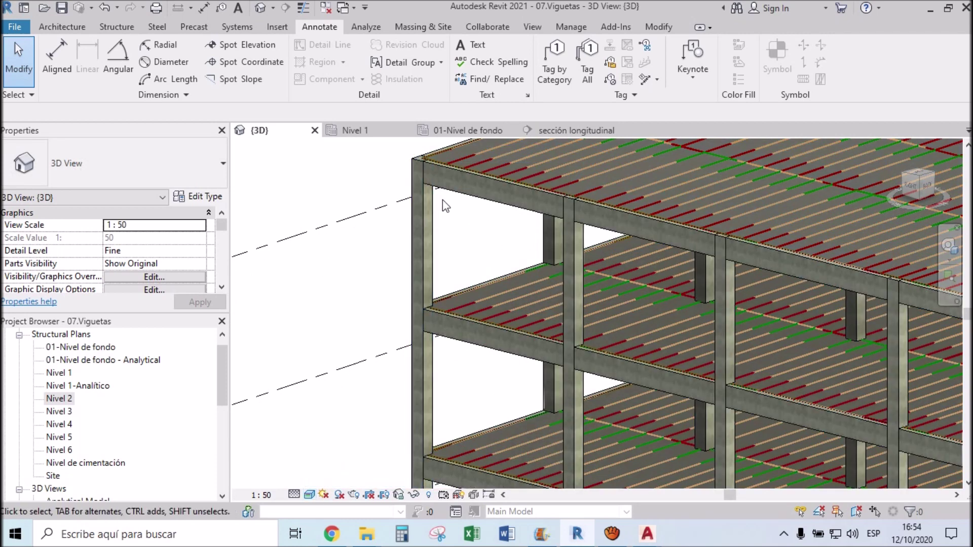
scroll(442, 200, "down", 2)
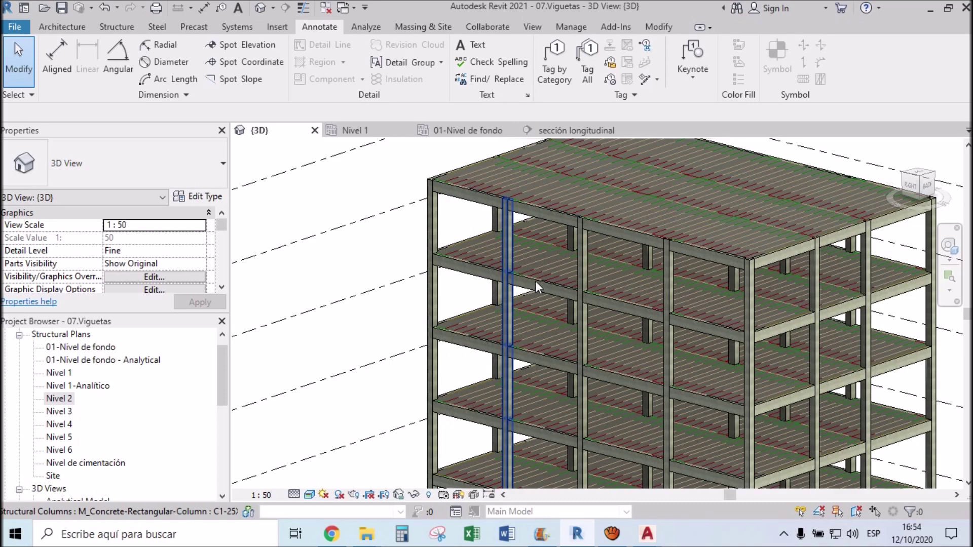
mouse_move(713, 345)
middle_mouse_down("shift")
mouse_move(412, 305)
mouse_move(377, 395)
mouse_move(387, 407)
mouse_move(561, 390)
mouse_move(738, 390)
middle_mouse_up("shift")
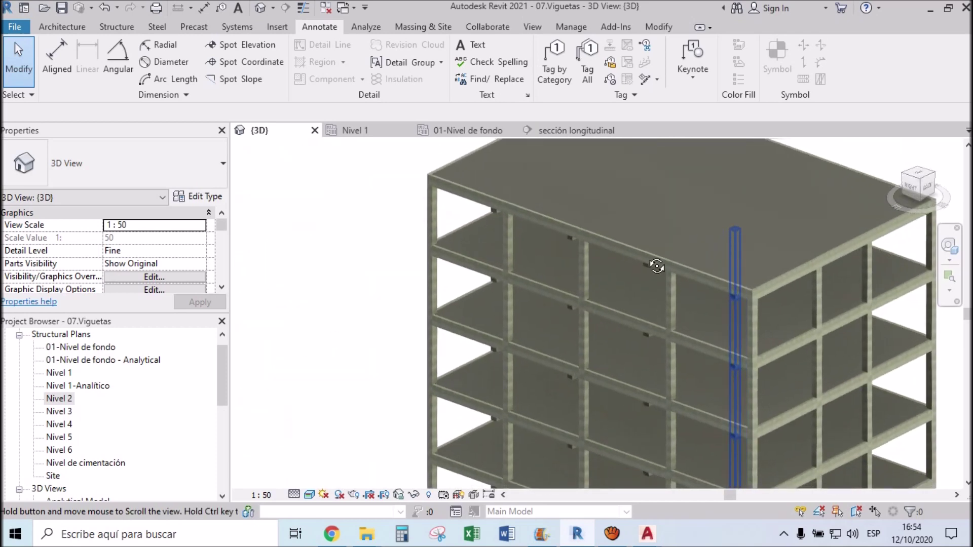
scroll(623, 233, "down", 2)
mouse_move(446, 377)
middle_mouse_down("shift")
mouse_move(473, 328)
mouse_move(495, 219)
mouse_move(441, 337)
middle_mouse_up("shift")
mouse_move(657, 359)
middle_mouse_down()
mouse_move(635, 274)
mouse_move(627, 326)
middle_mouse_up()
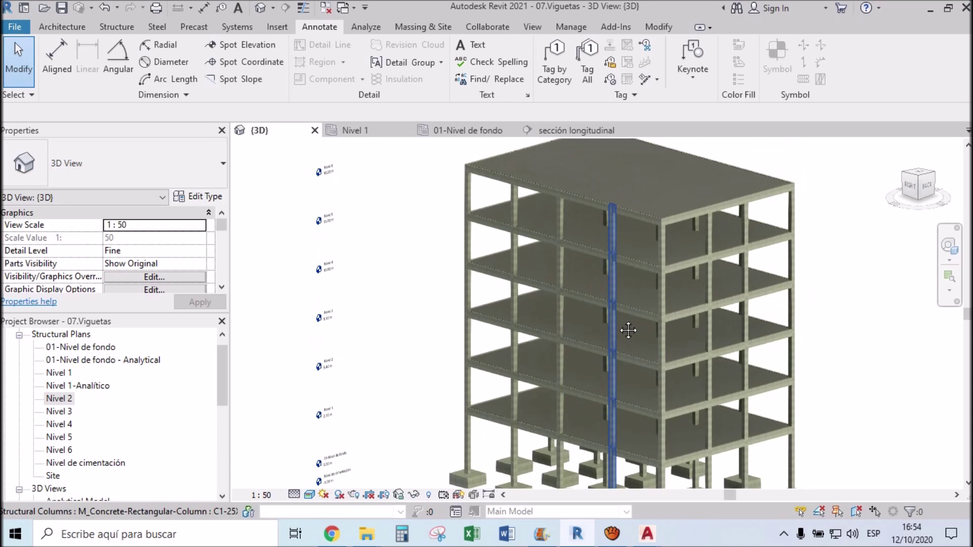
mouse_move(580, 390)
middle_mouse_down("shift")
mouse_move(634, 321)
mouse_move(642, 278)
mouse_move(608, 396)
mouse_move(582, 400)
middle_mouse_up("shift")
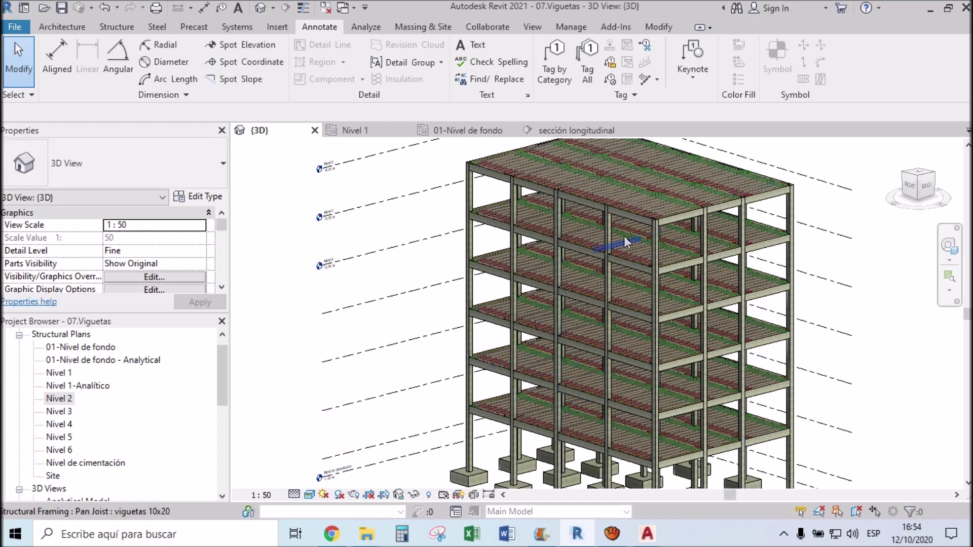
middle_click_drag(627, 251, 600, 267)
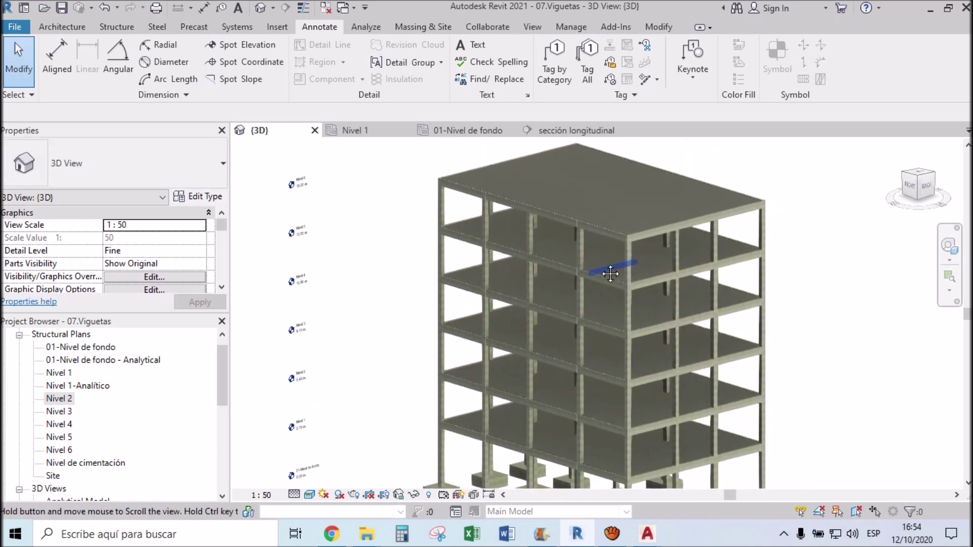
left_click(15, 27)
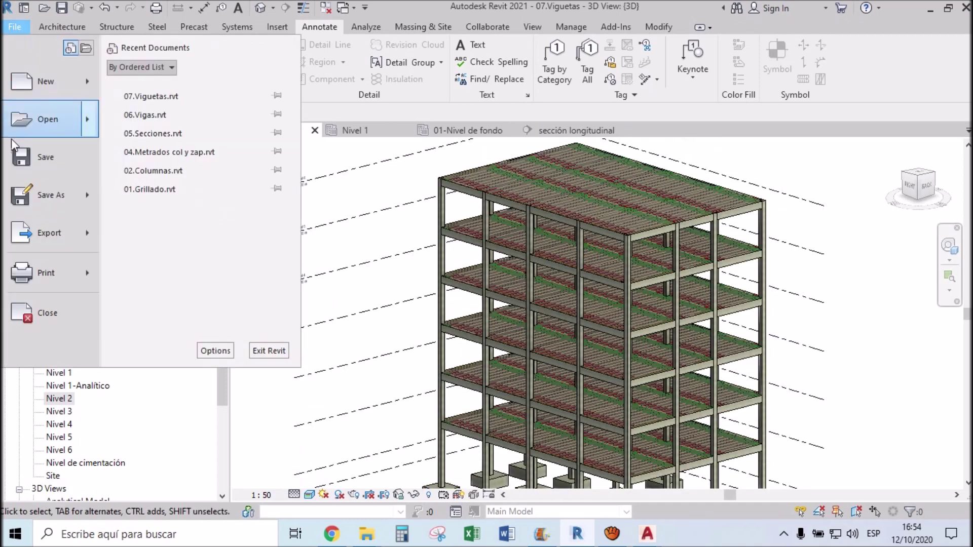
- Save the project as a new file named 08.Losa.rvt in the same folder
mouse_move(50, 194)
left_click(134, 146)
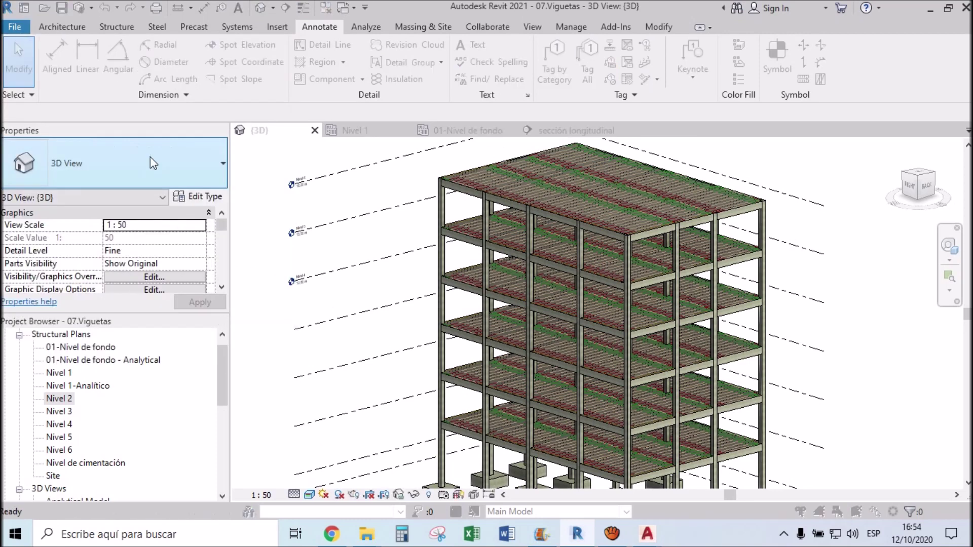
left_click(462, 326)
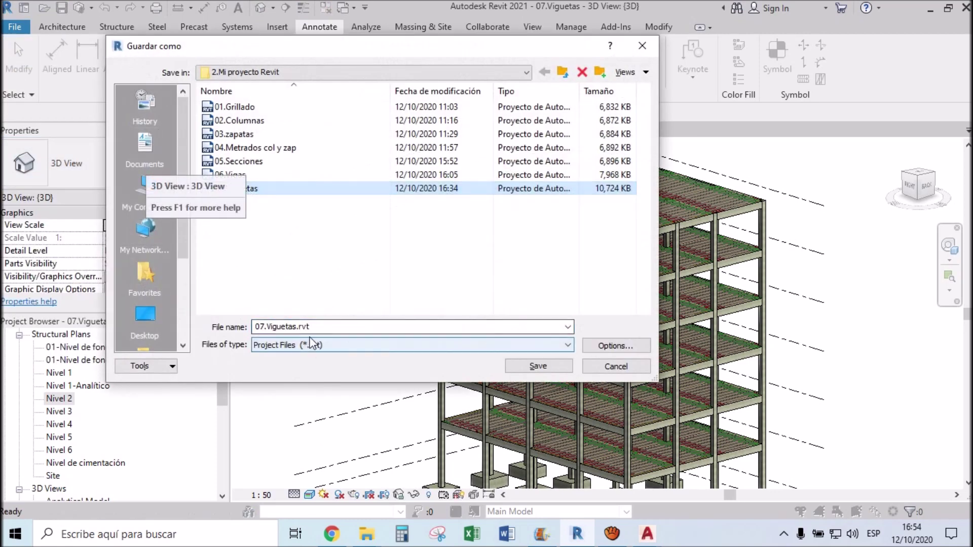
double_click(295, 328)
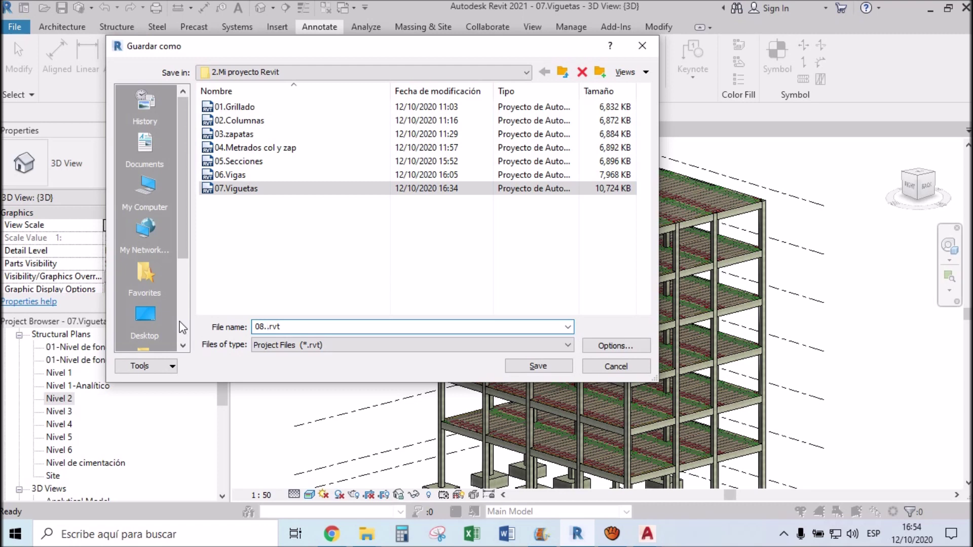
type("Losa")
left_click(543, 365)
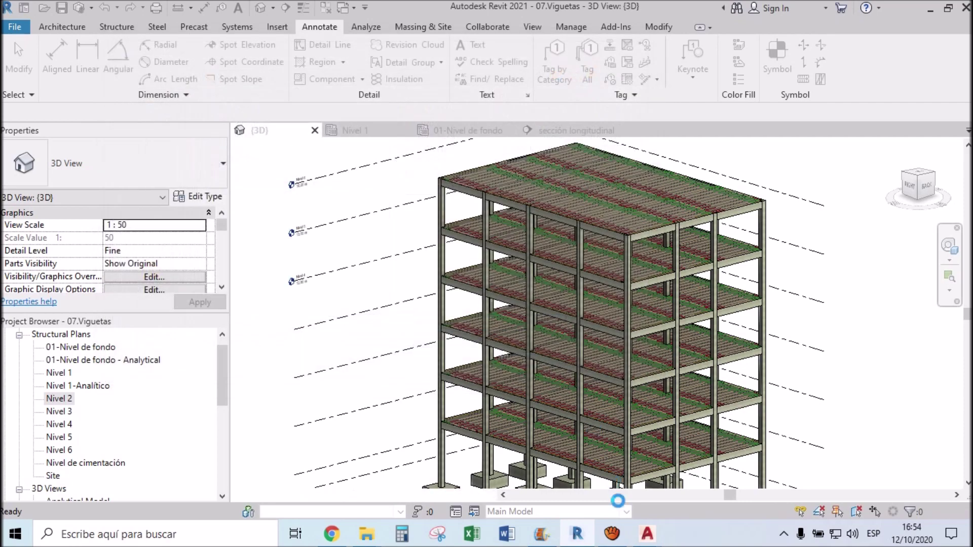
left_click(613, 537)
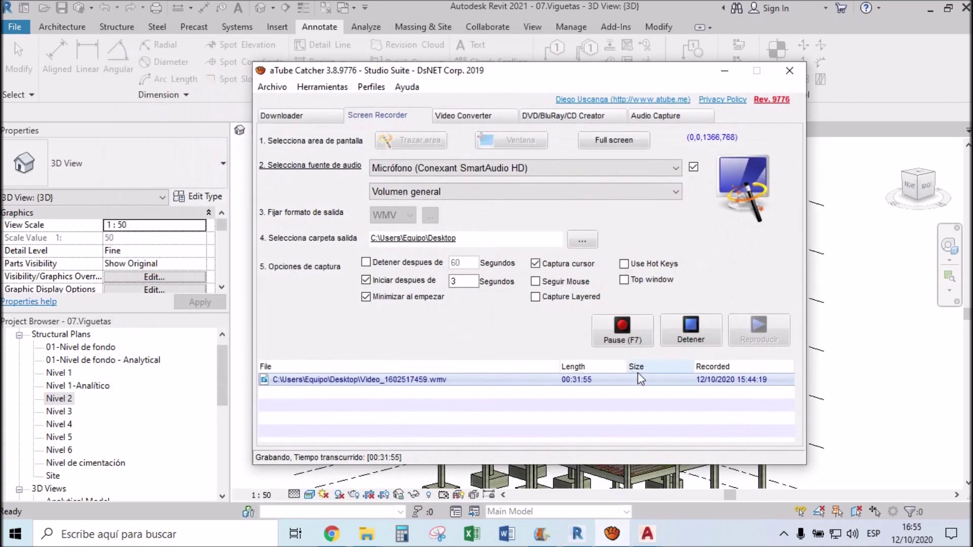